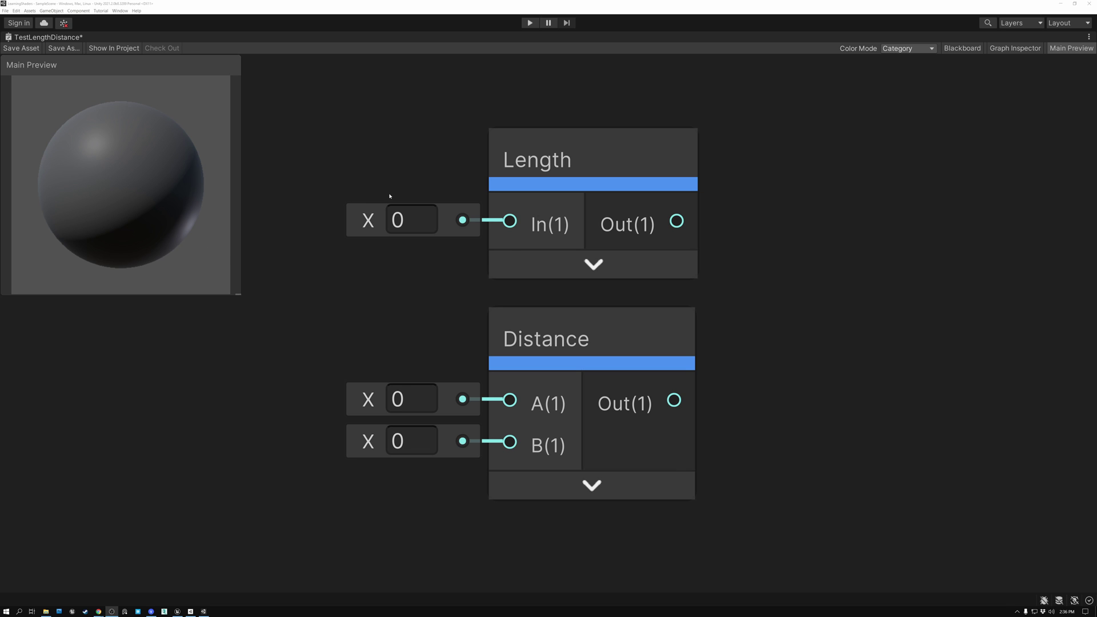
Examine the inputs and outputs of the Length and Distance nodes to compare the two
left_click(539, 163)
left_click(533, 344)
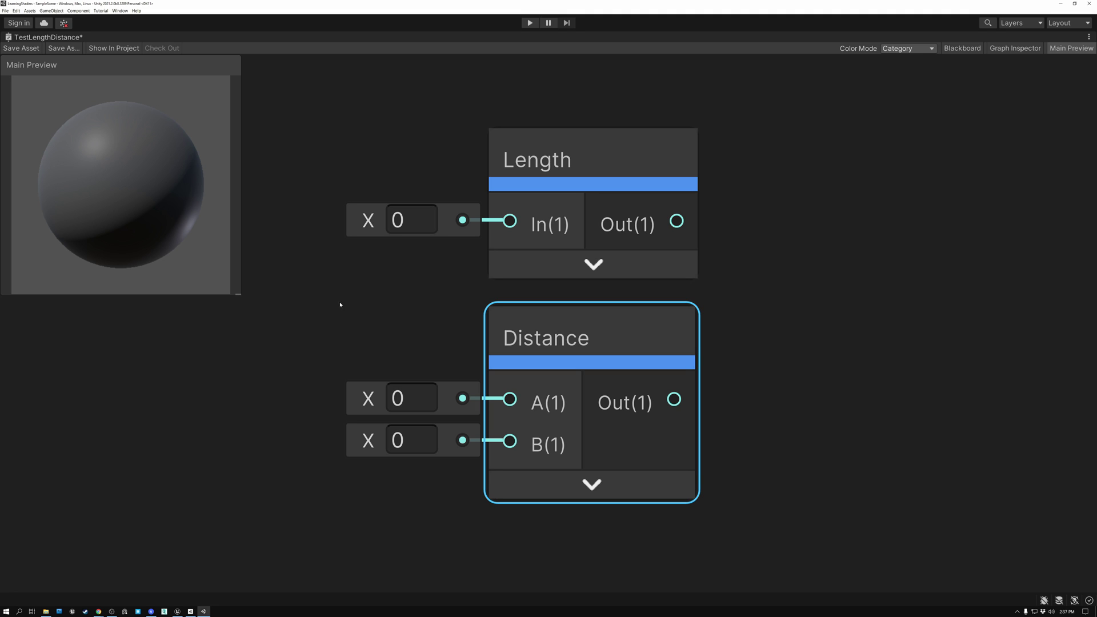
left_click(449, 233)
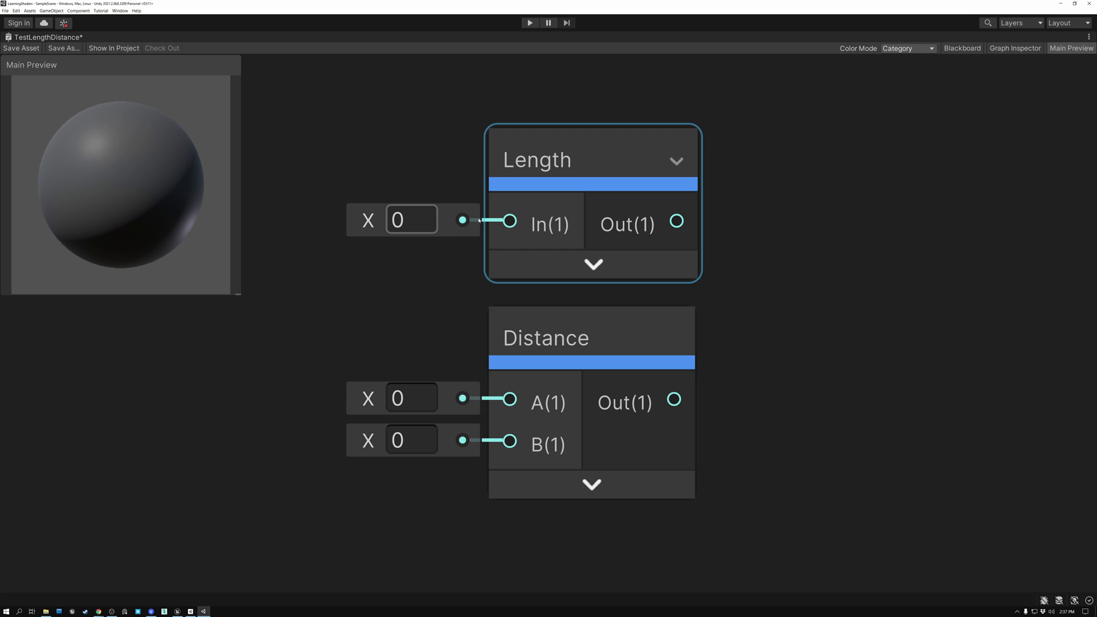
left_click(536, 163)
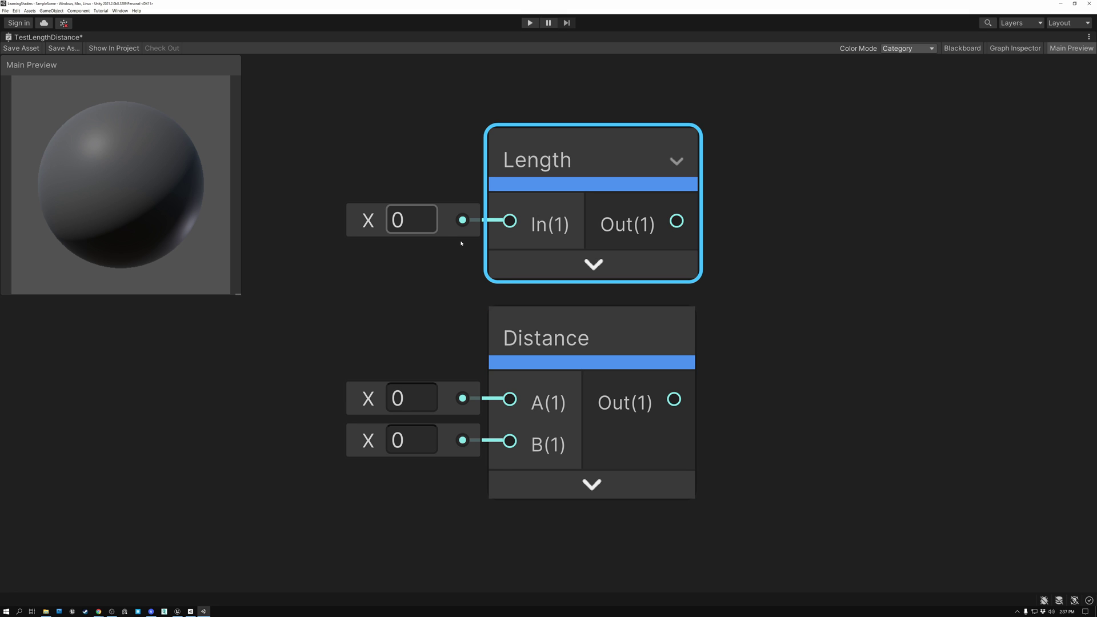
left_click(532, 346)
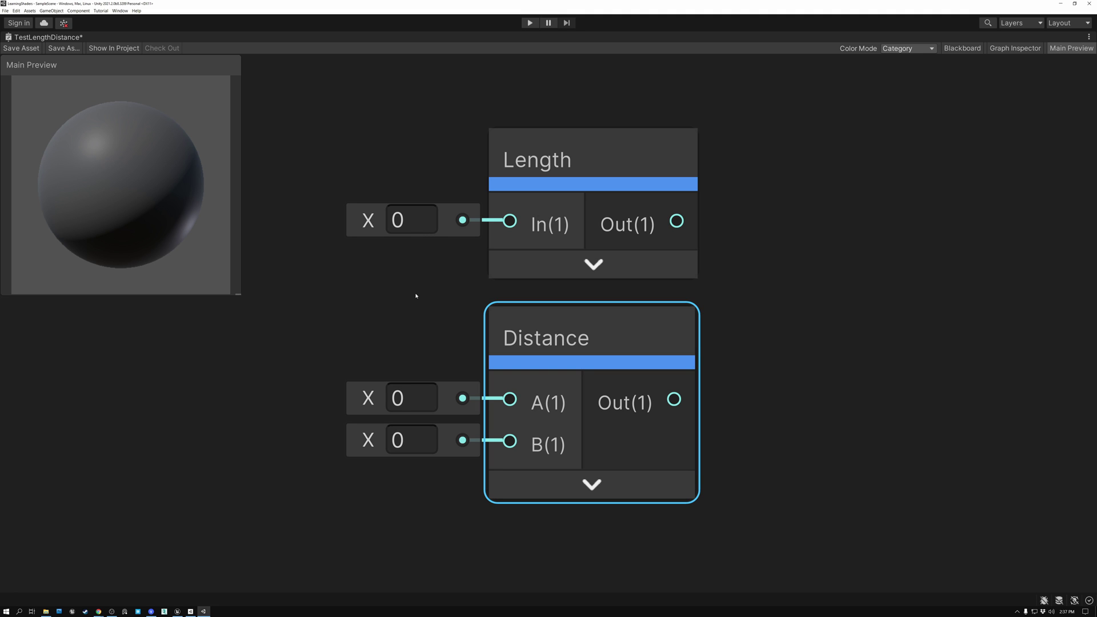
left_click(559, 161)
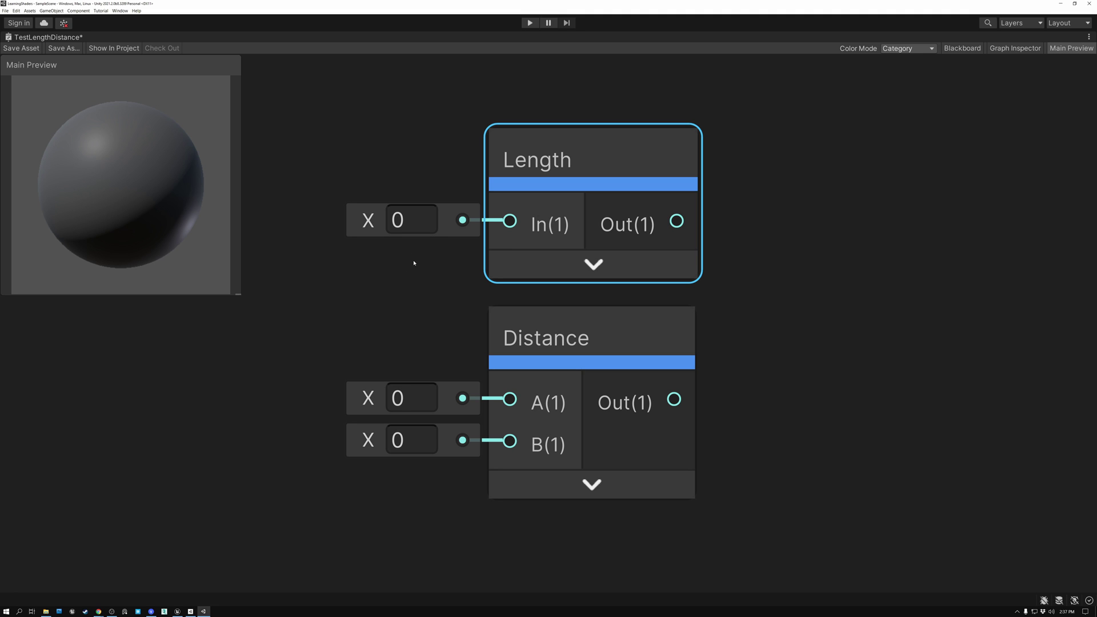
left_click(544, 337)
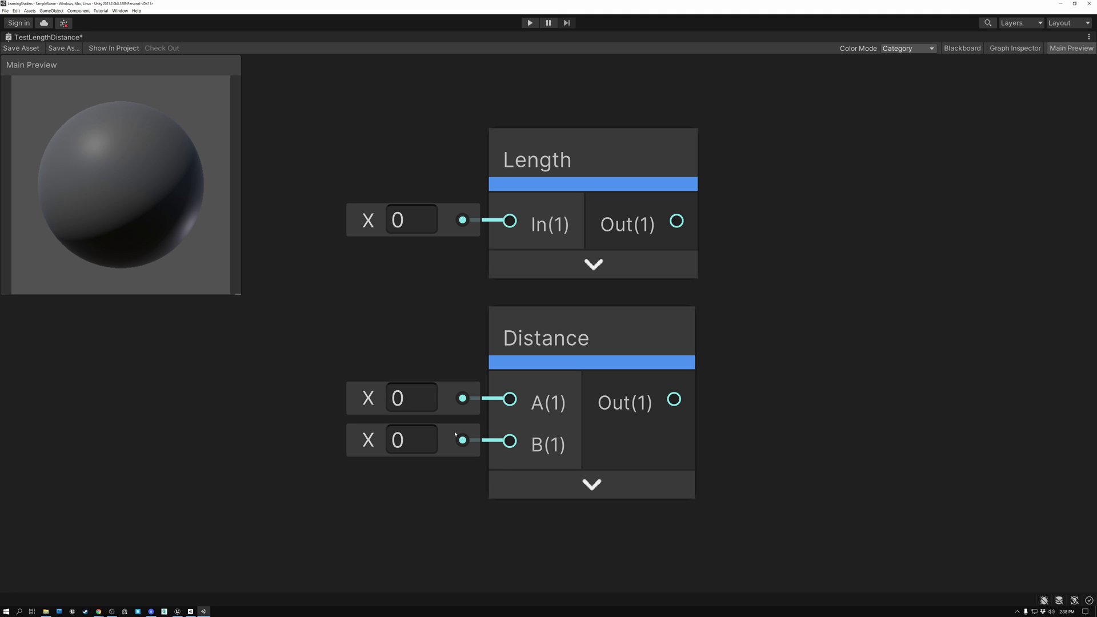
left_click(483, 375)
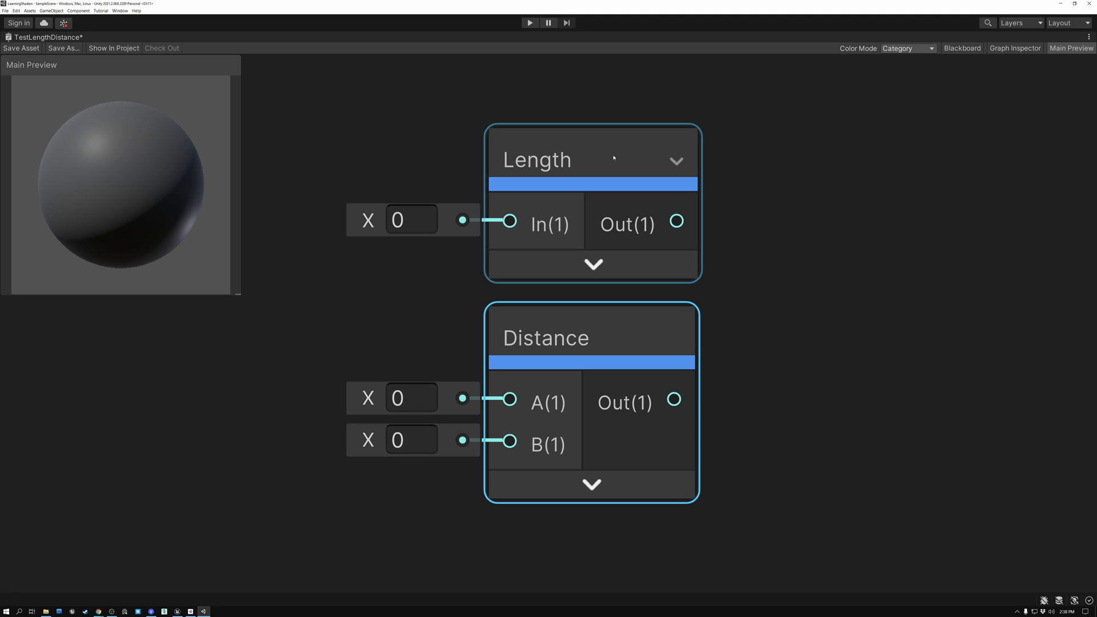
left_click(591, 158)
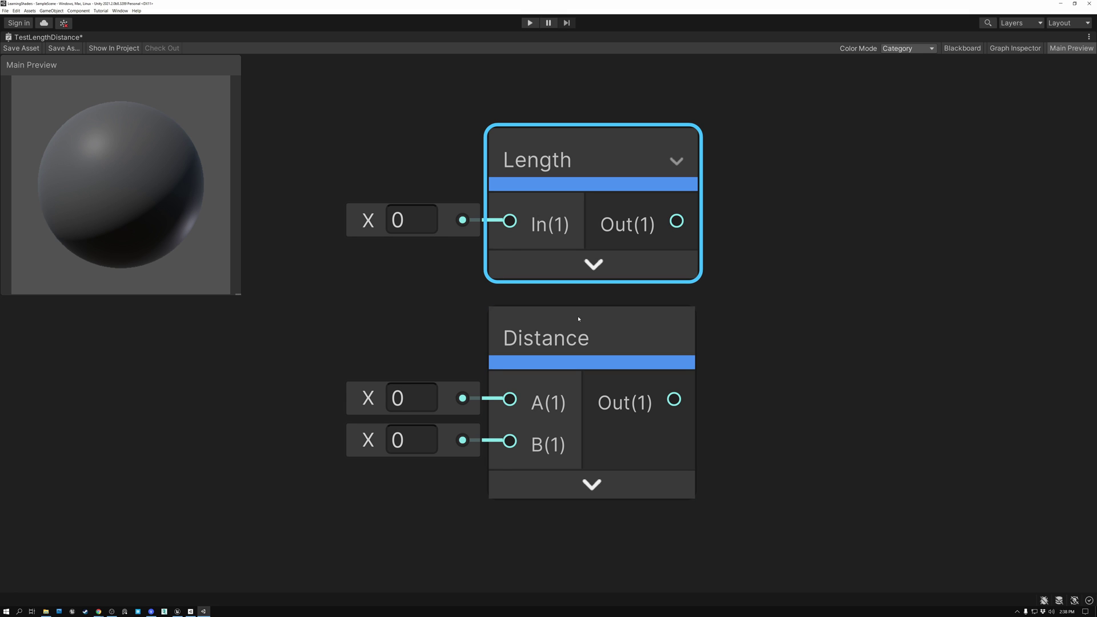
left_click(606, 352)
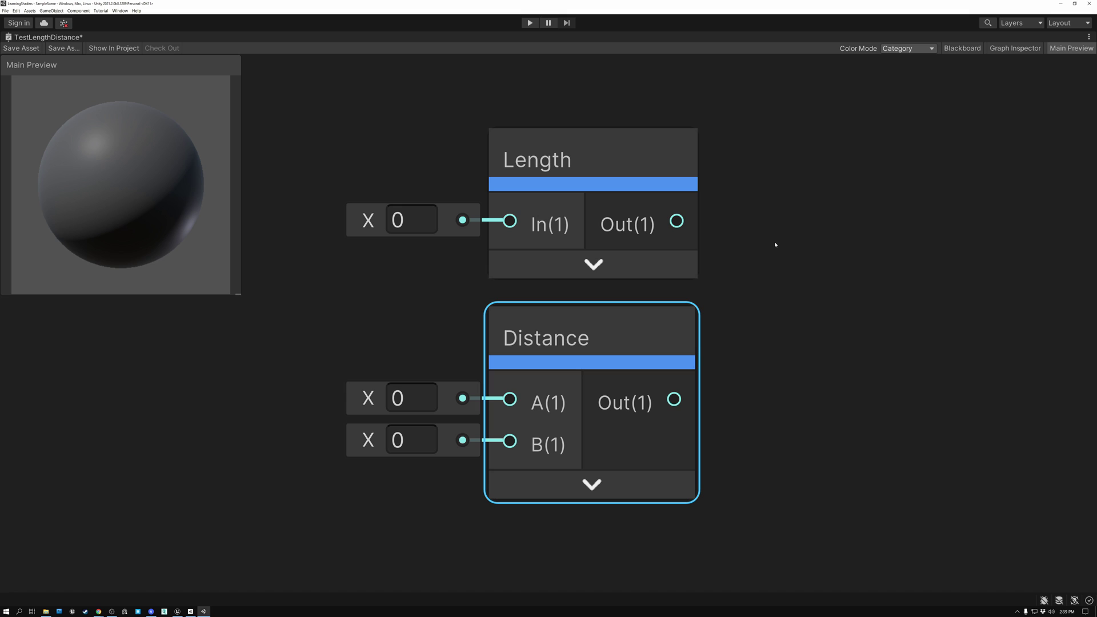
left_click(628, 147)
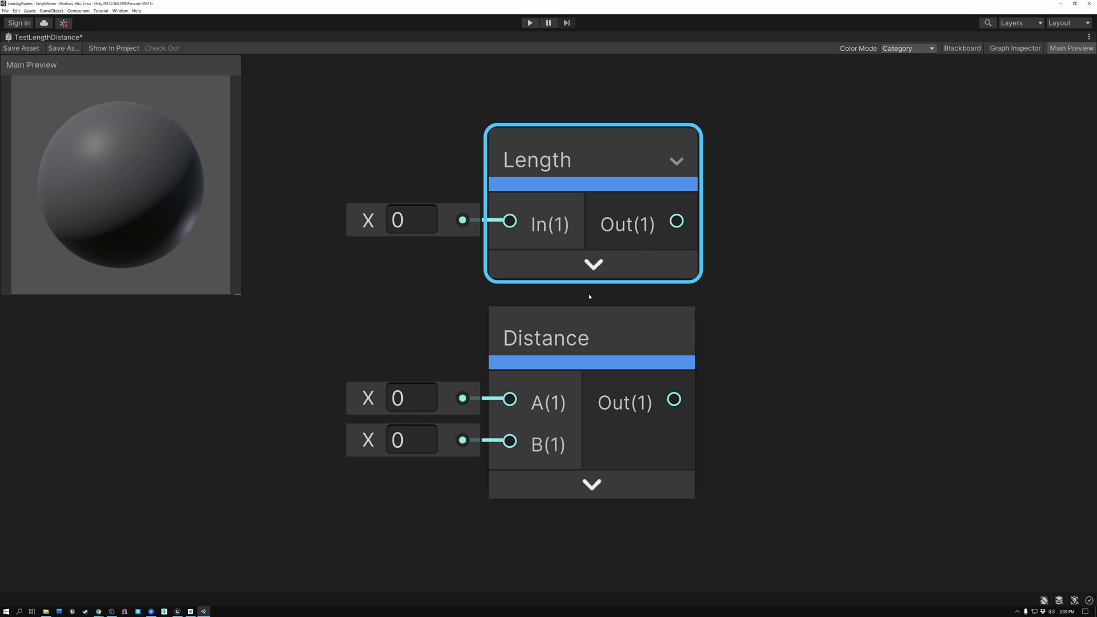
left_click(580, 336)
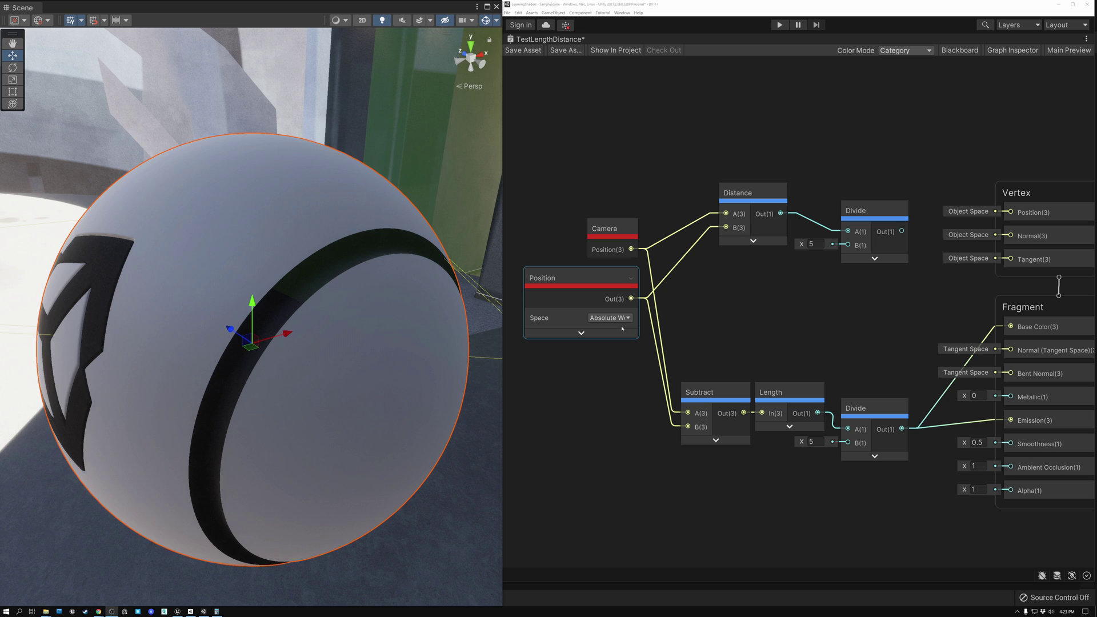
Inspect the Distance and Length nodes in the full graph, along with the Camera and Position nodes that feed them
left_click(759, 189)
left_click(782, 388)
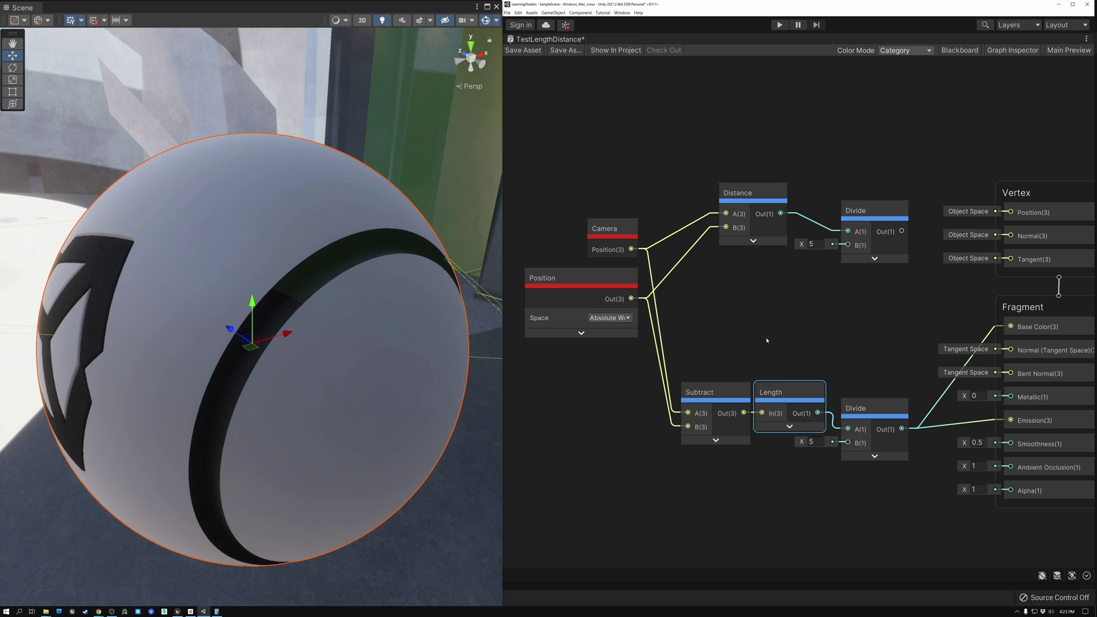
left_click(609, 226)
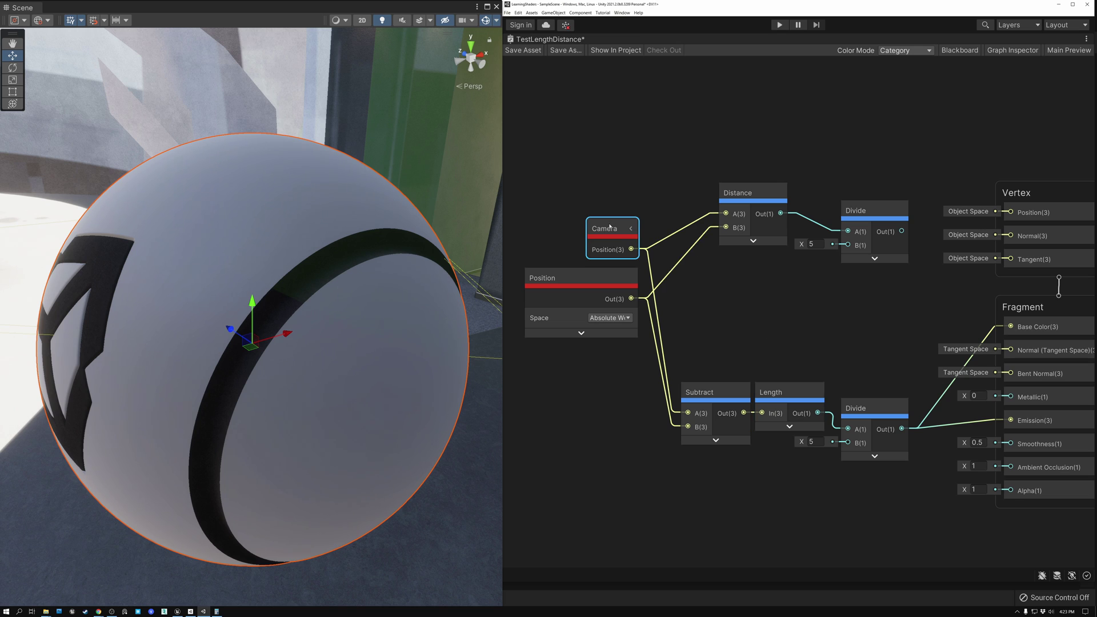
left_click(579, 277)
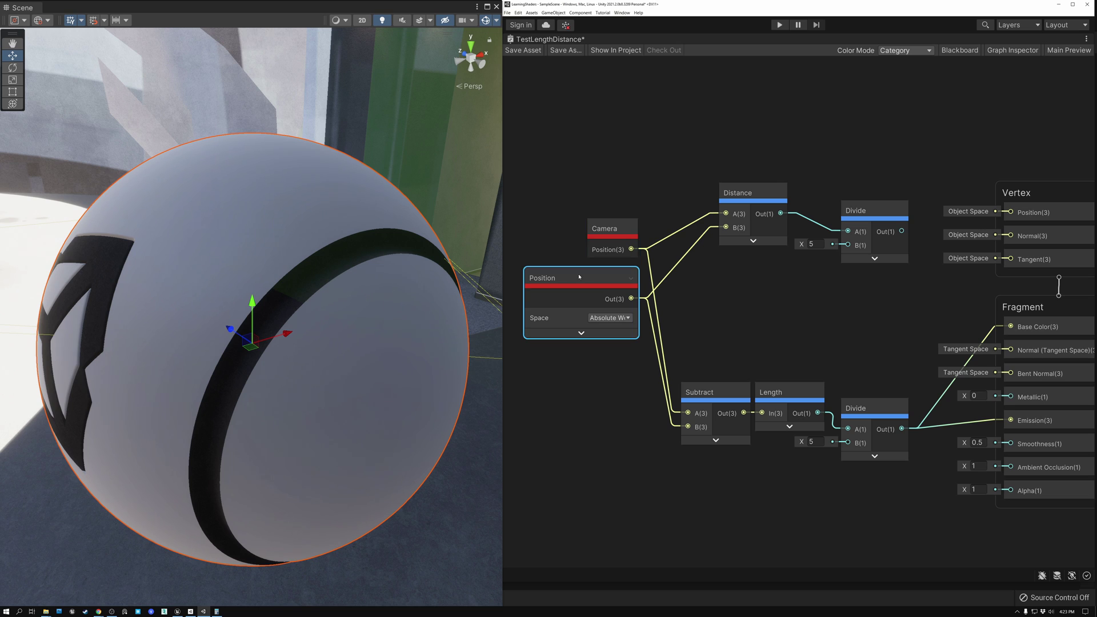
Move the Distance node closer to the Camera node and shift its Divide node slightly down toward it
left_click_drag(754, 191, 723, 203)
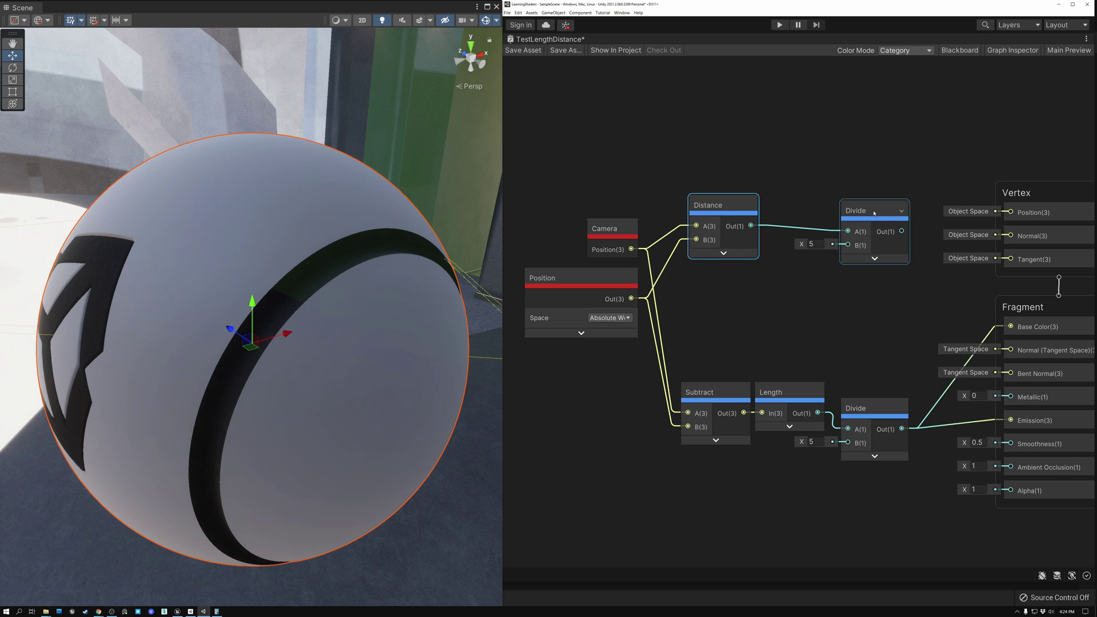
left_click_drag(869, 211, 856, 229)
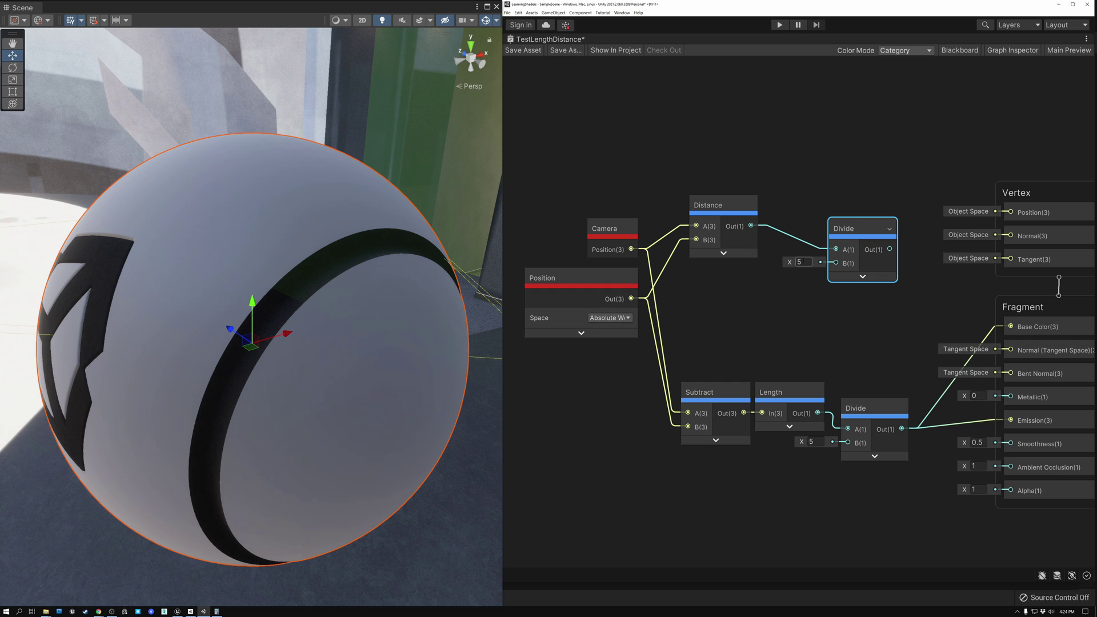
left_click(894, 239)
Connect the output of the Distance branch's Divide node to Base Color and Emission, and save the shader graph
left_click_drag(890, 250, 1011, 326)
left_click_drag(889, 249, 1012, 421)
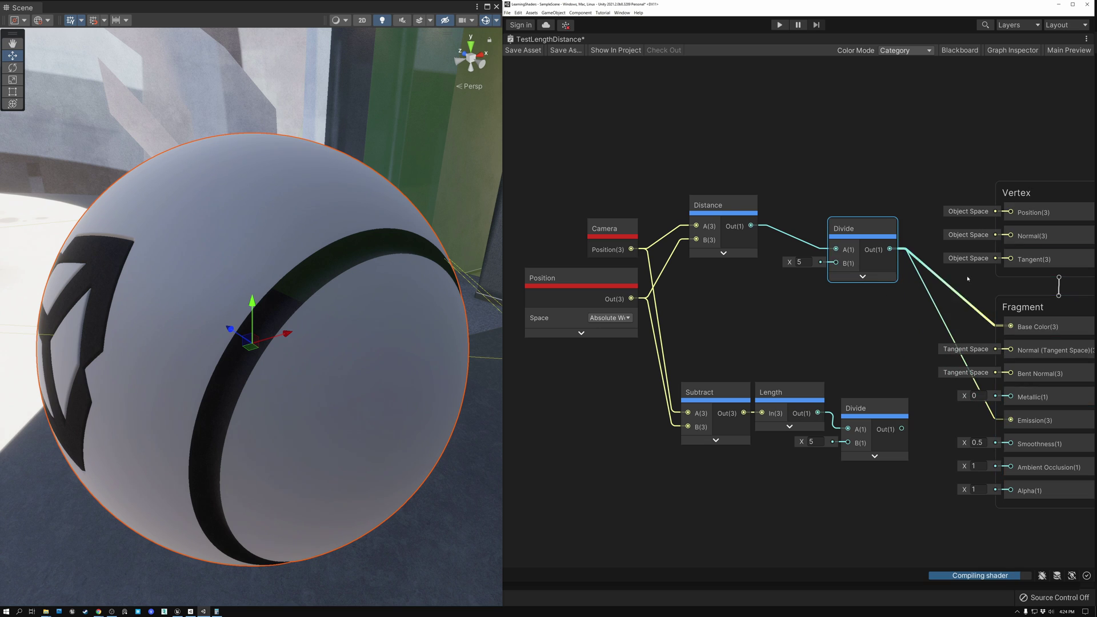
left_click(523, 50)
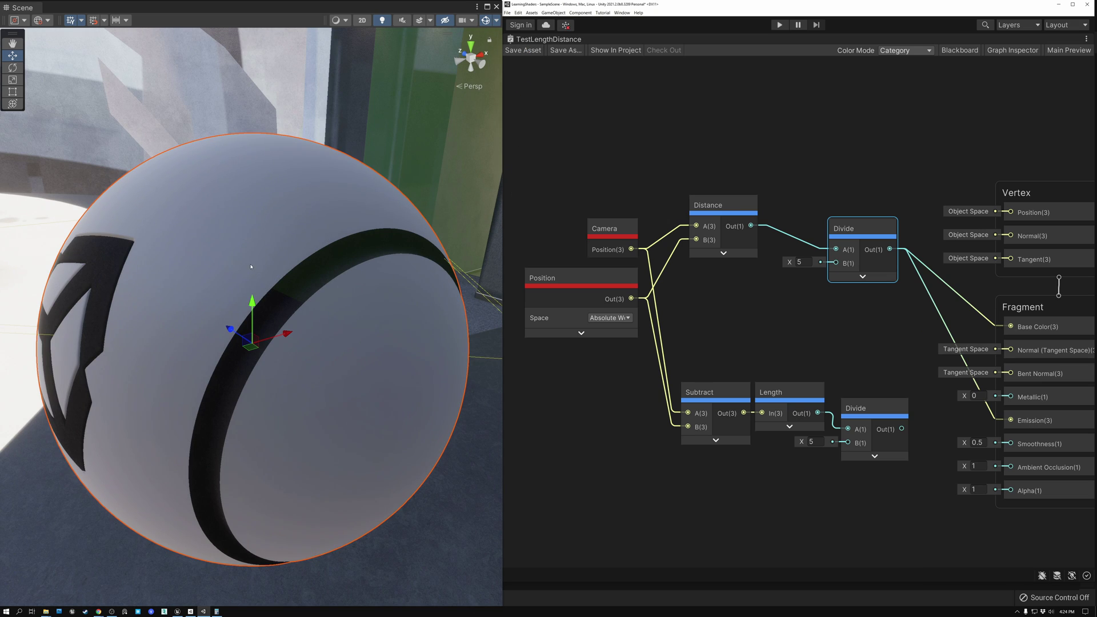
Move the scene camera toward and away from the sphere to check how its shading changes with distance
key("w")
right_click_drag(252, 261, 321, 271)
scroll(249, 262, "down", 3)
key("s")
key("w")
key("s")
key("w")
key("s")
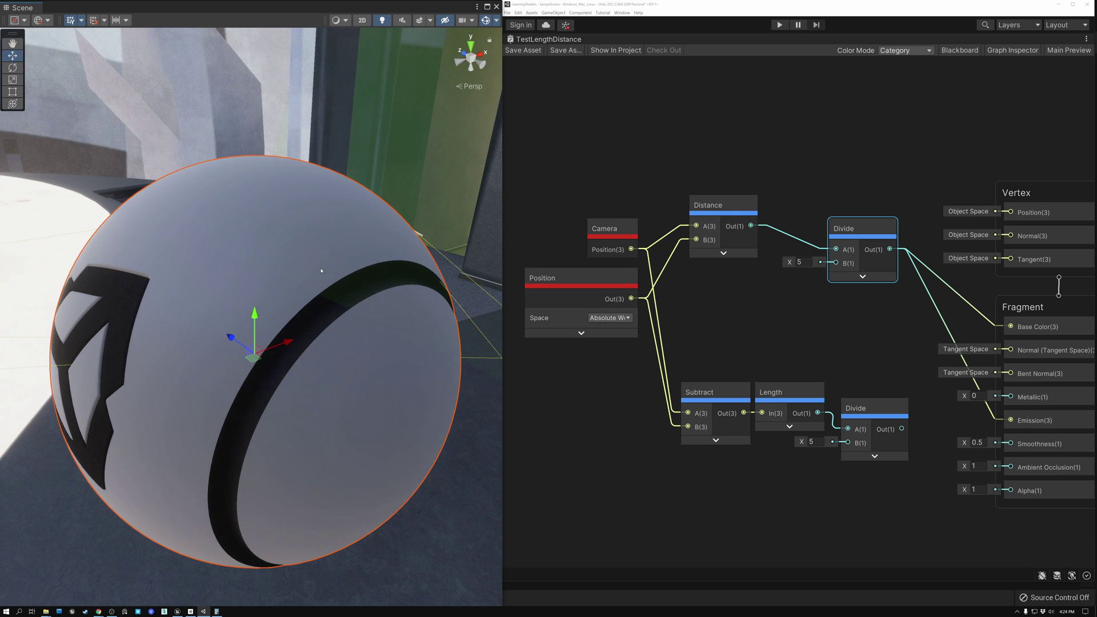
Review the Camera, Position and Subtract nodes, and move the Length node up beside Subtract
left_click(608, 227)
left_click(597, 280)
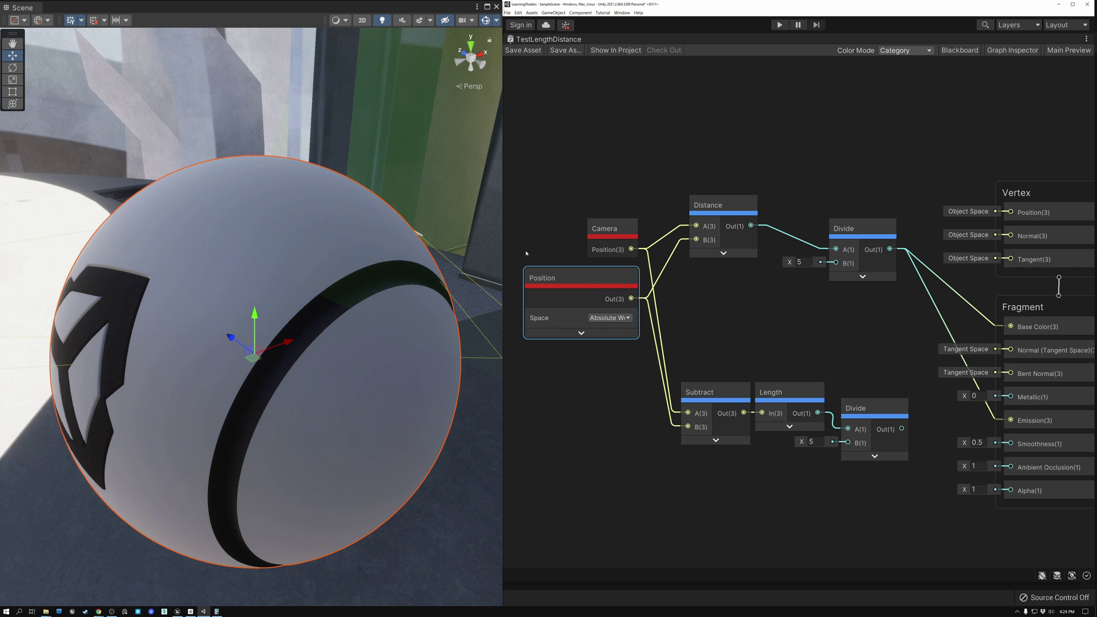
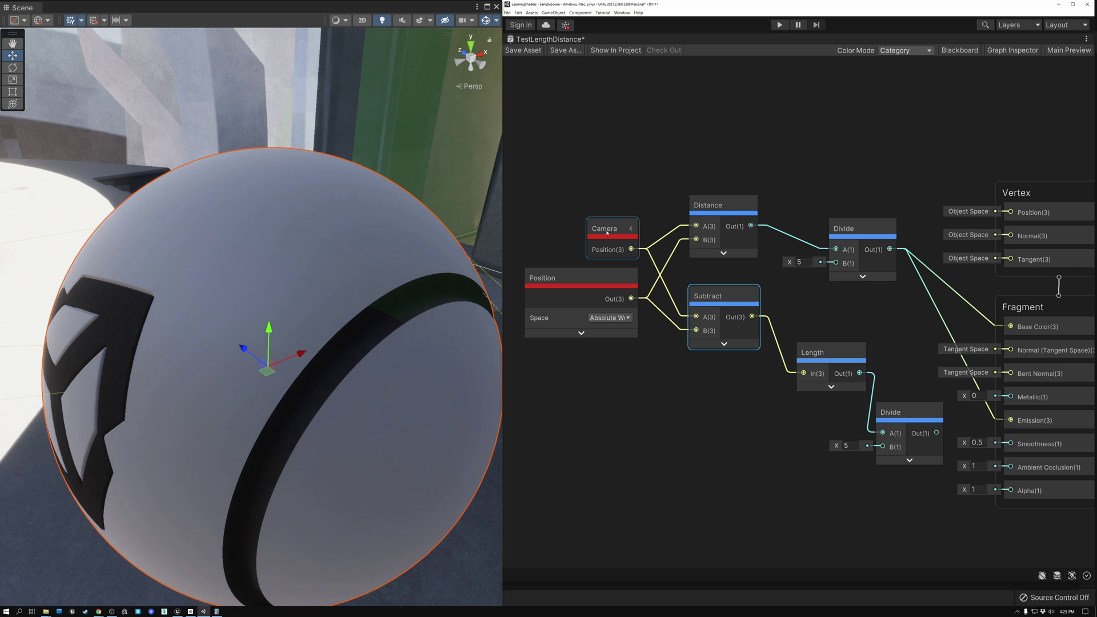
left_click(609, 229)
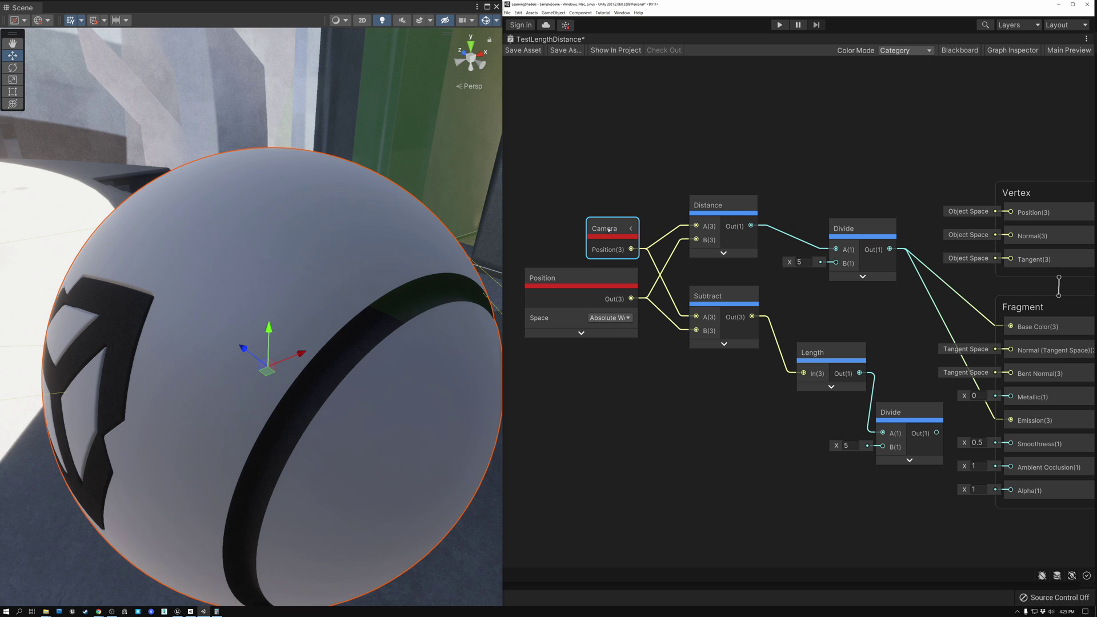
left_click(594, 281)
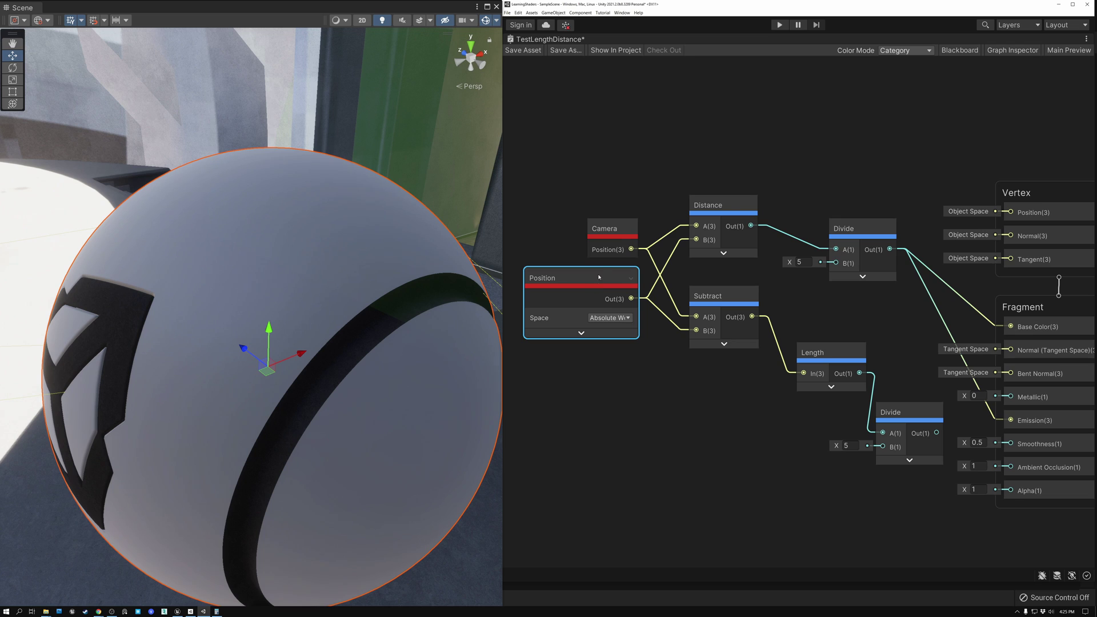
left_click(721, 297)
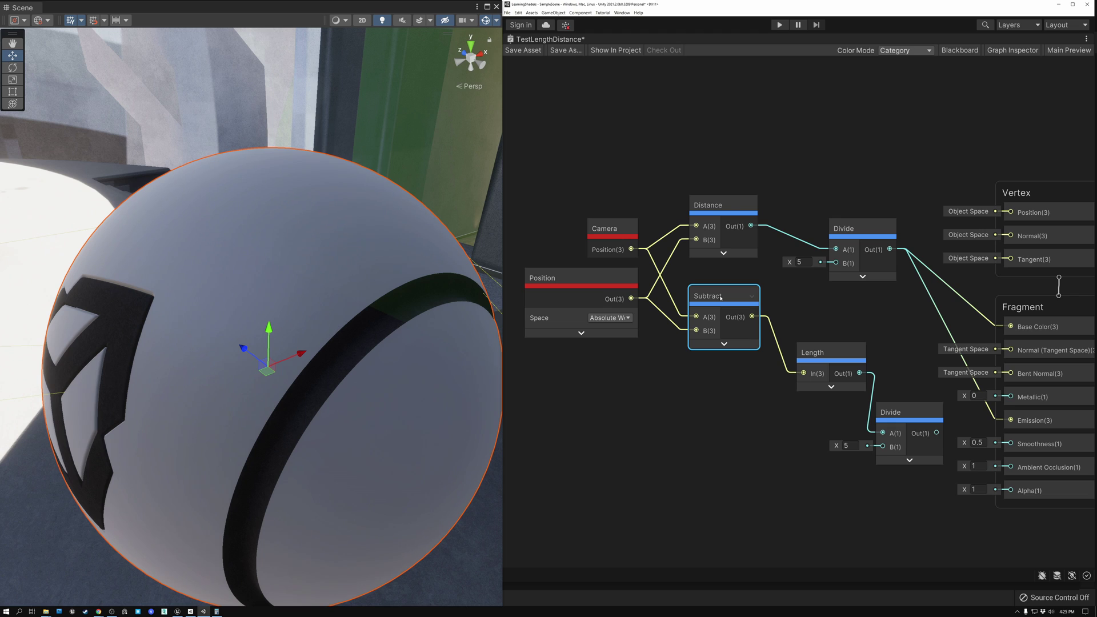
left_click_drag(824, 355, 819, 321)
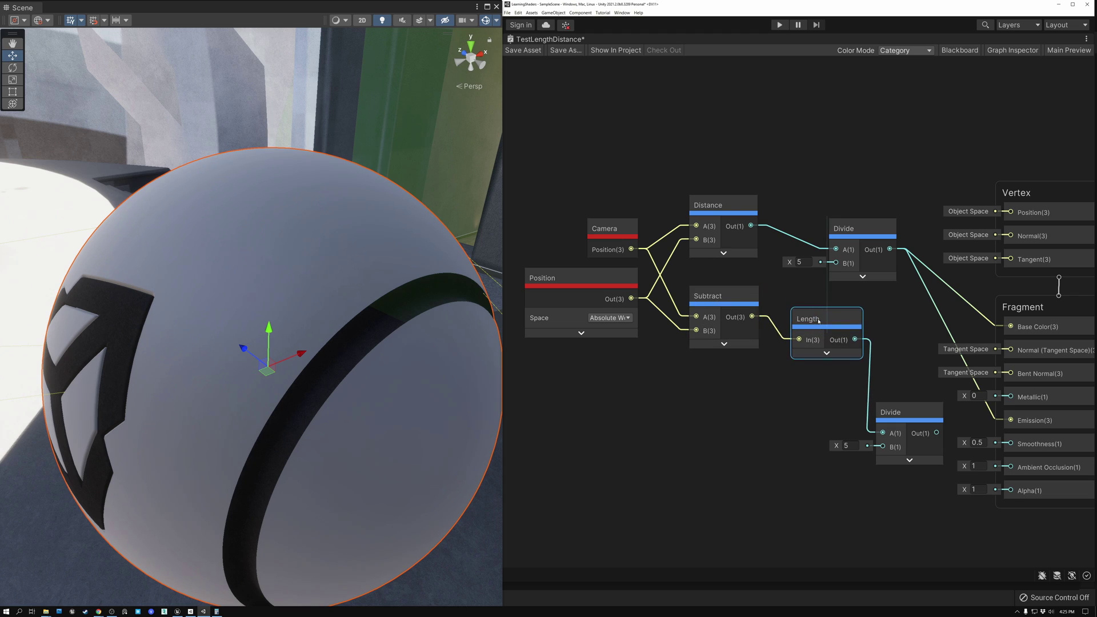
Connect the output of the Length branch's Divide node to Base Color and Emission, save the graph, and check the sphere
left_click_drag(937, 433, 1012, 421)
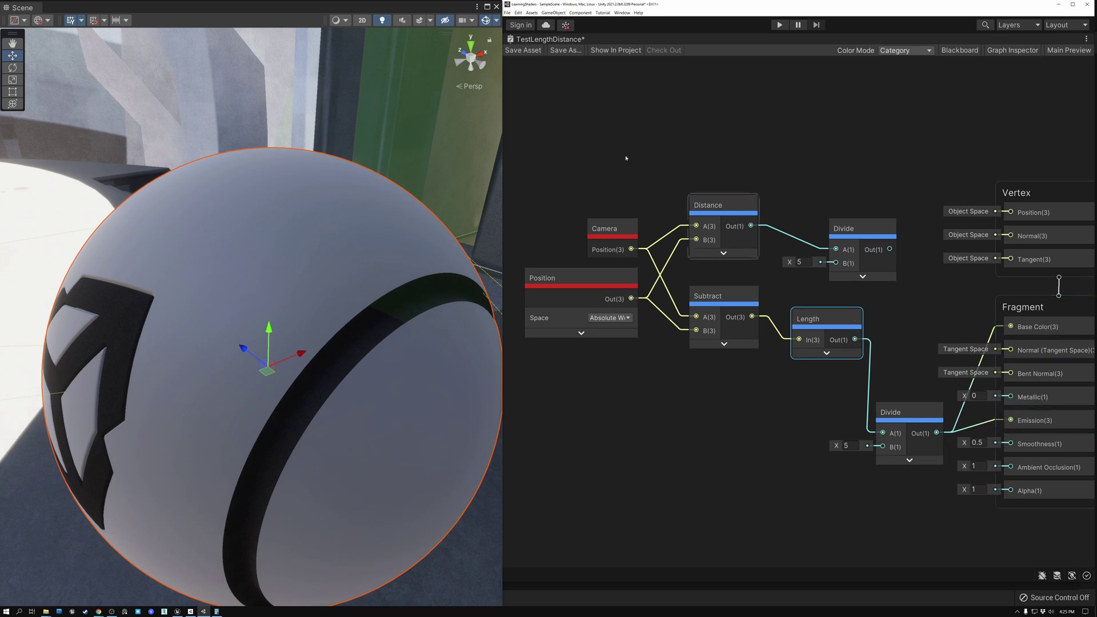
left_click(523, 53)
mouse_move(311, 260)
right_mouse_down()
mouse_move(294, 245)
mouse_move(282, 251)
mouse_move(308, 249)
right_mouse_up()
Compare the Distance node with the Subtract and Length pair, including the Camera and Position inputs they share
left_click(717, 204)
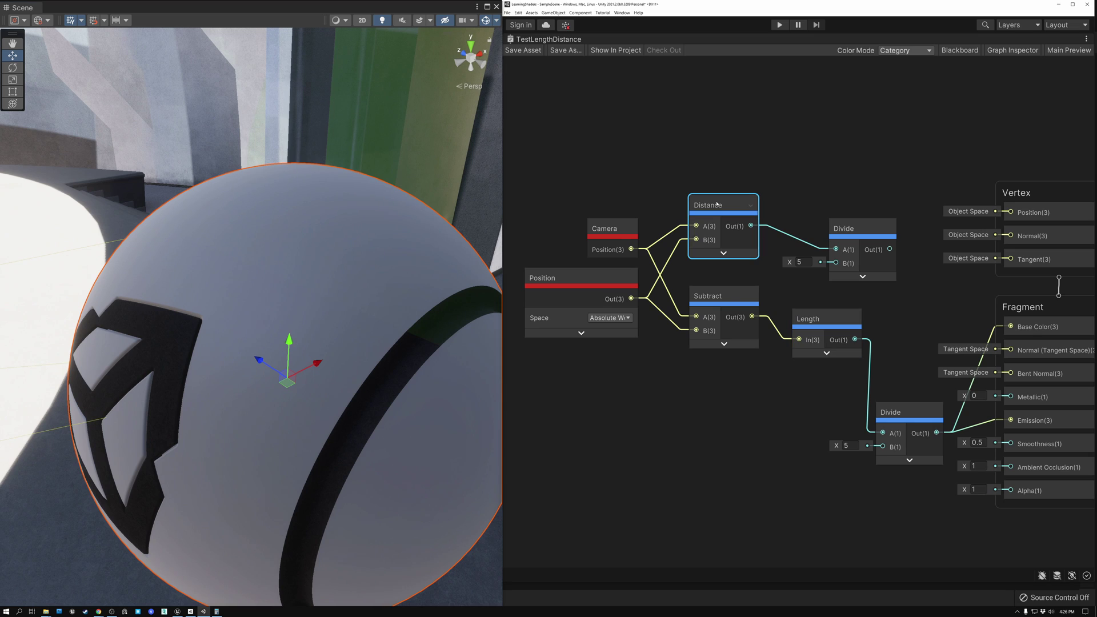
left_click_drag(719, 205, 724, 205)
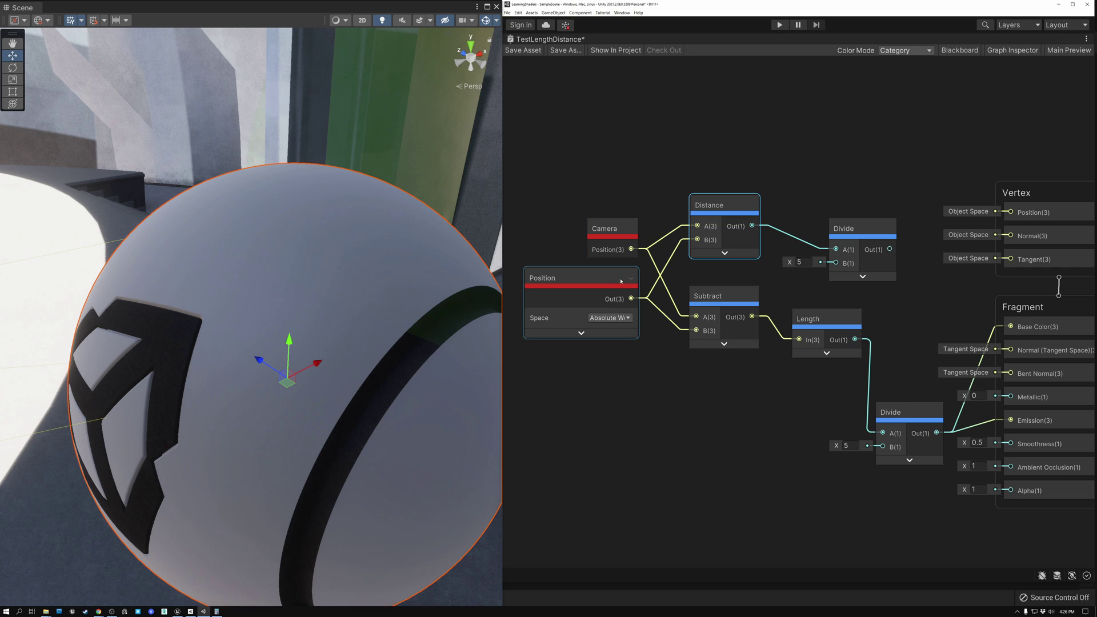
left_click(828, 321)
left_click(714, 296)
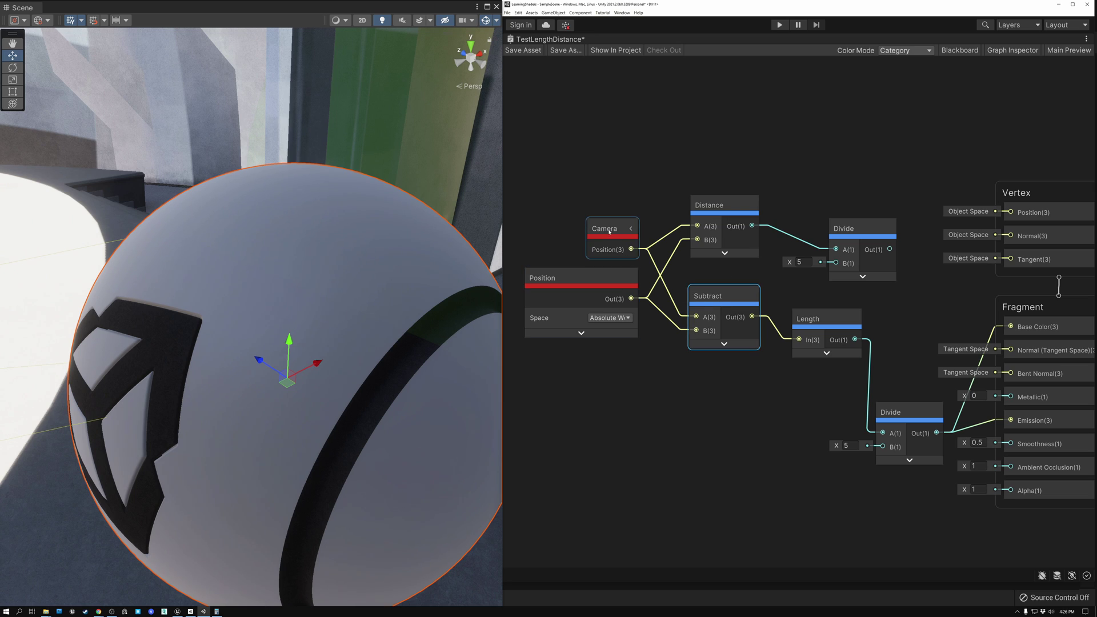
left_click(604, 279)
left_click(609, 234)
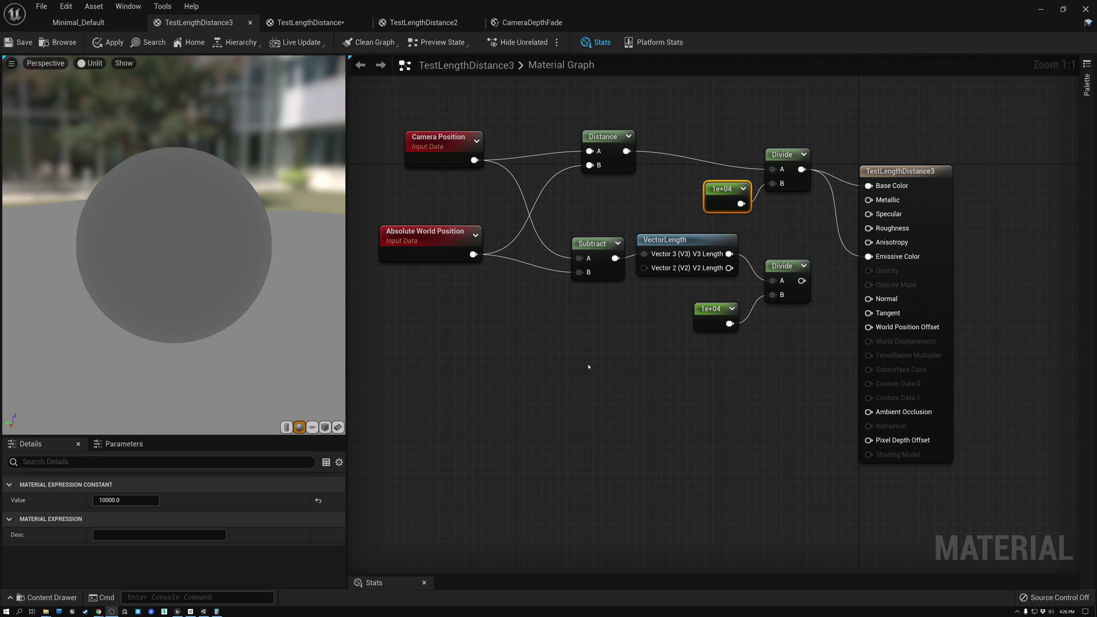
In Unreal Engine's TestLengthDistance3 material, inspect the Camera Position, Absolute World Position, Distance and Divide nodes, and the constant's value feeding that Divide
left_click(438, 150)
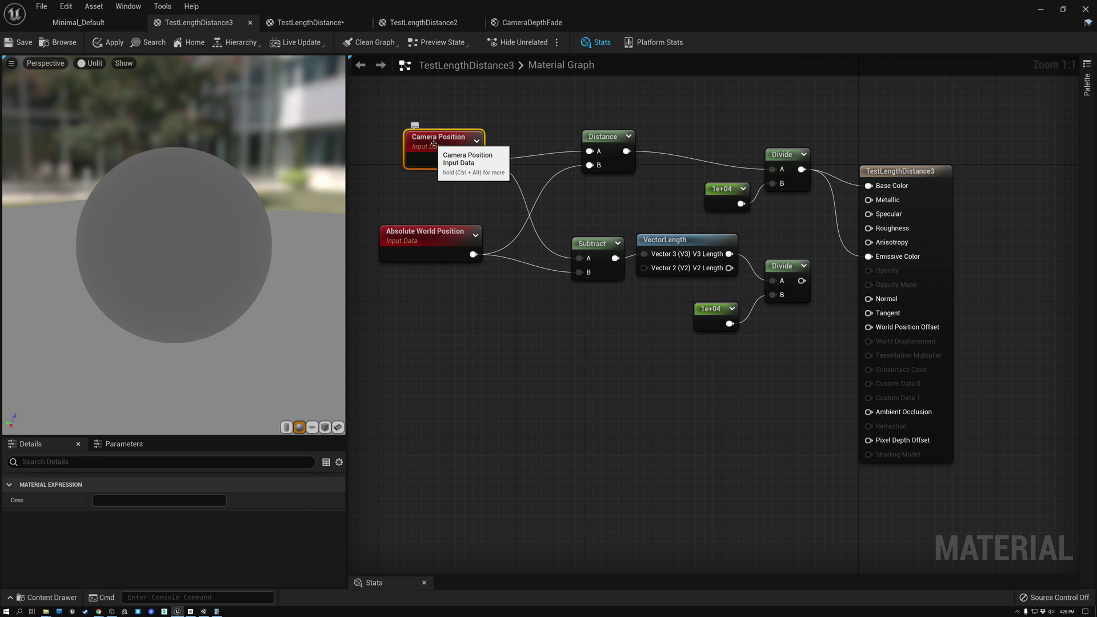
left_click(437, 236)
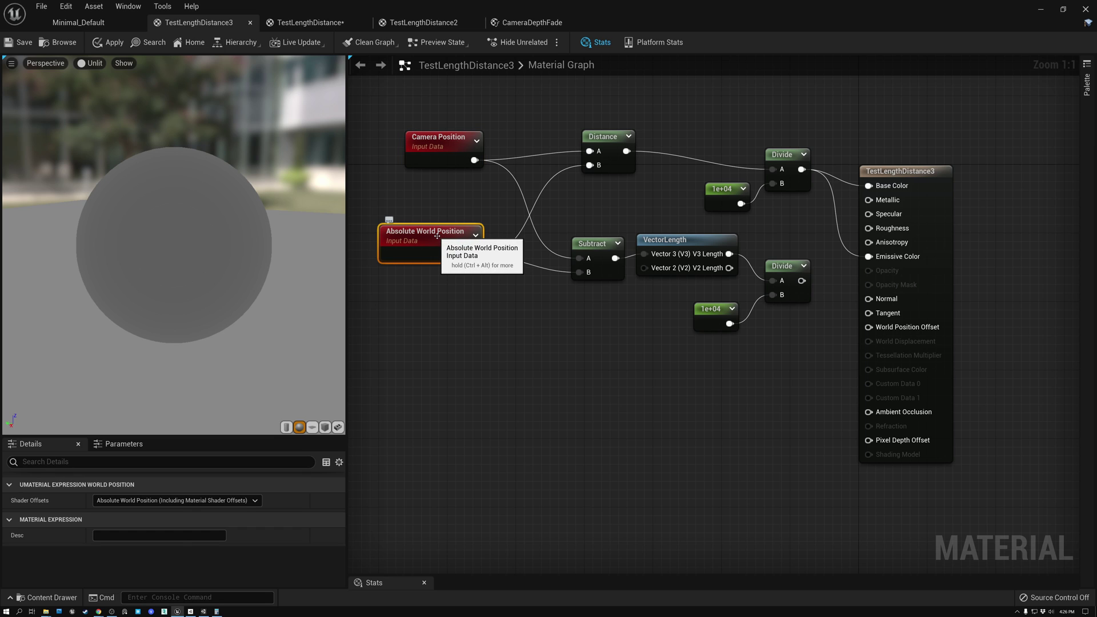
left_click(600, 137)
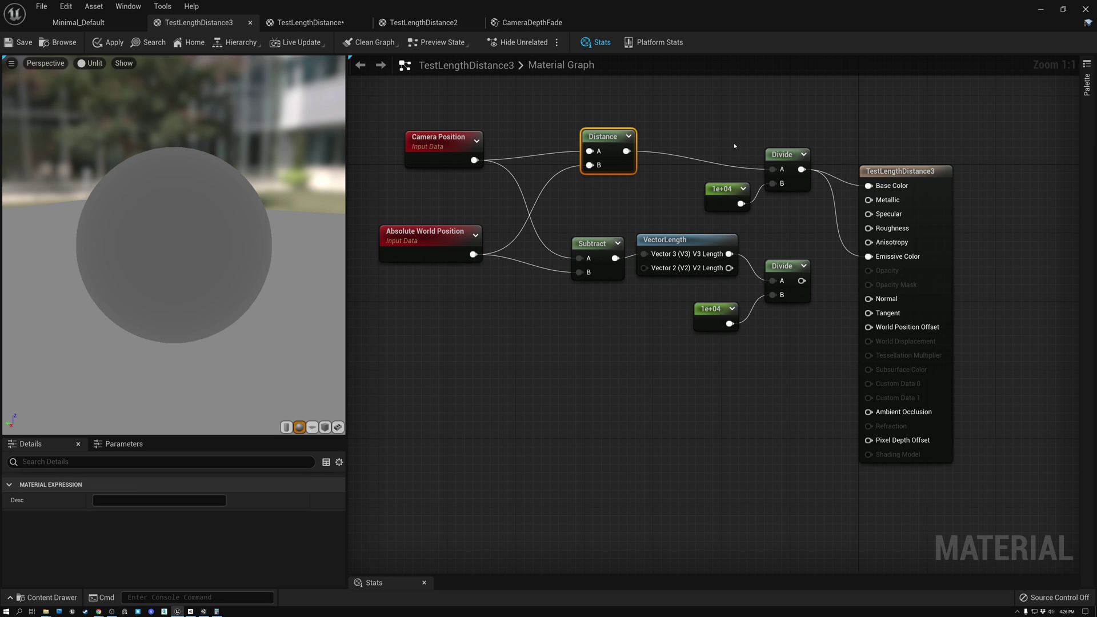
left_click(780, 156)
left_click(721, 190)
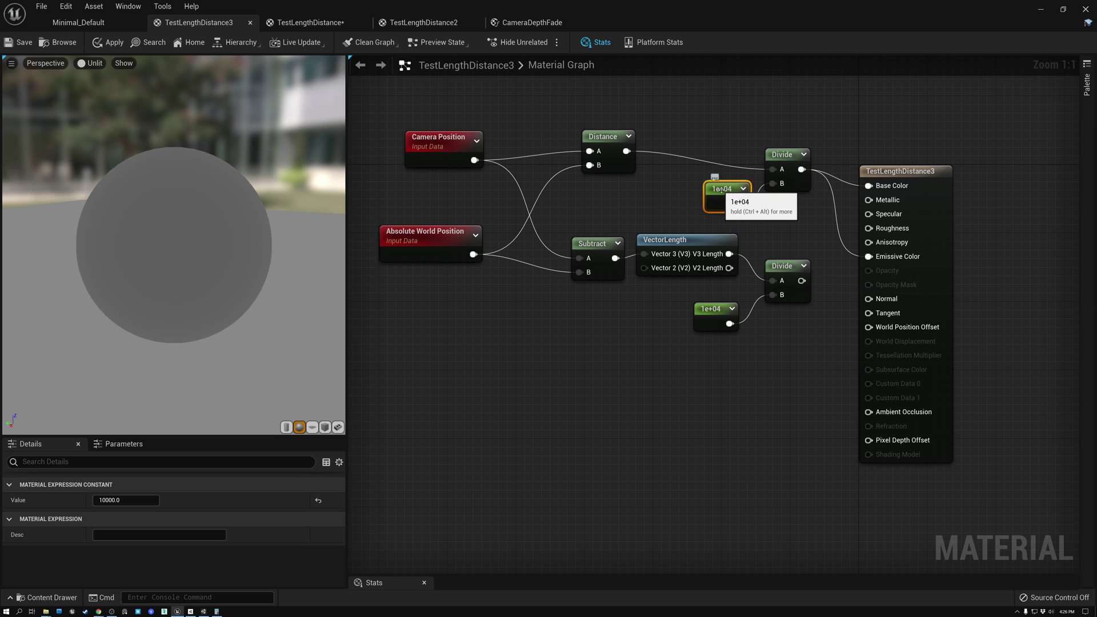
left_click(126, 500)
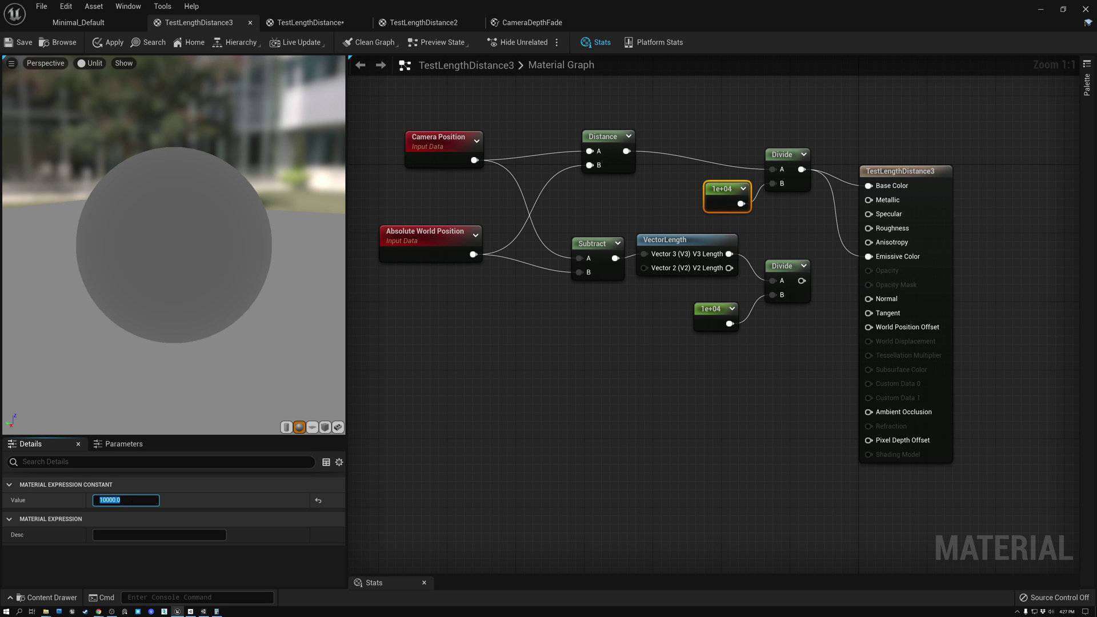
Review the Camera Position, Absolute World Position and VectorLength nodes, and move the Subtract node up beneath Distance
left_click_drag(455, 98, 815, 186)
mouse_move(174, 246)
right_mouse_down()
mouse_move(174, 293)
mouse_move(174, 264)
mouse_move(192, 236)
right_mouse_up()
left_click(438, 143)
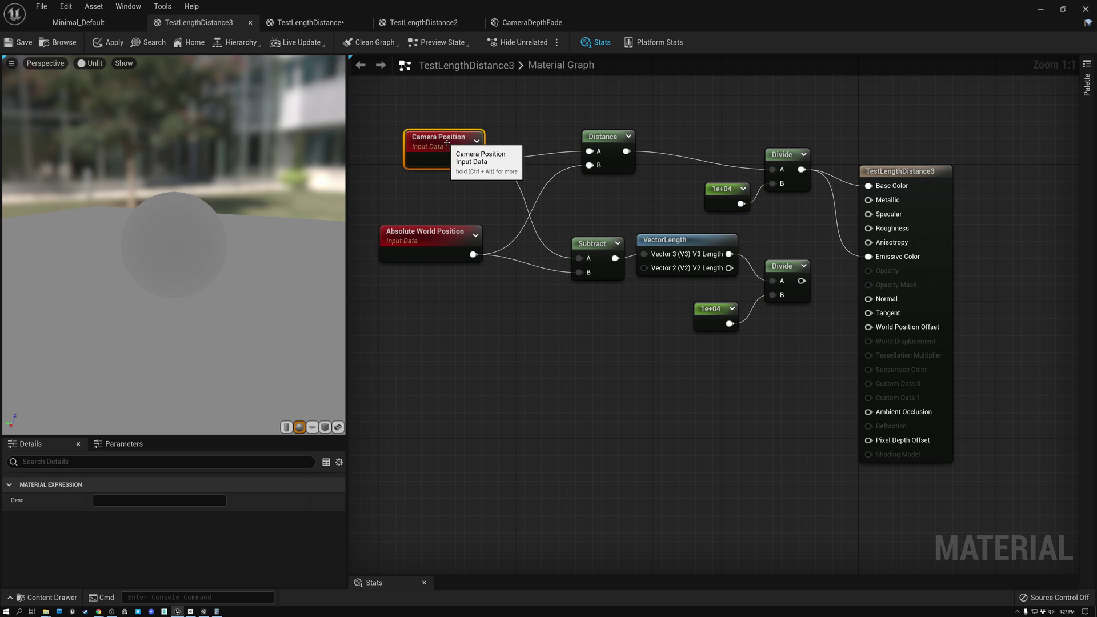
left_click(443, 244)
left_click_drag(588, 243, 568, 206)
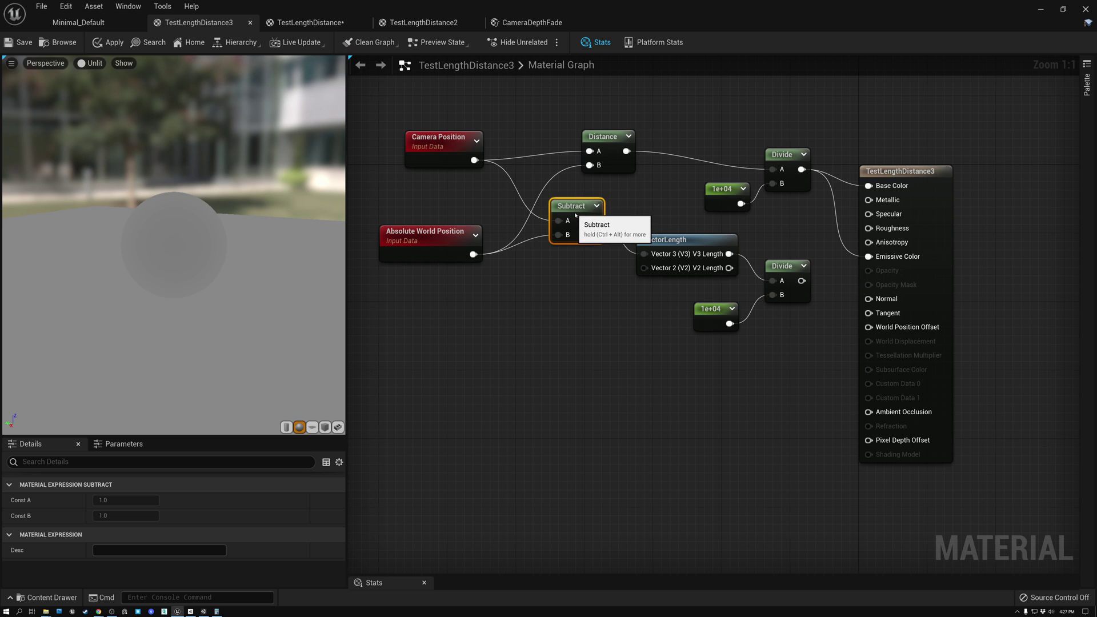
left_click(430, 140)
left_click(437, 237)
left_click(566, 206)
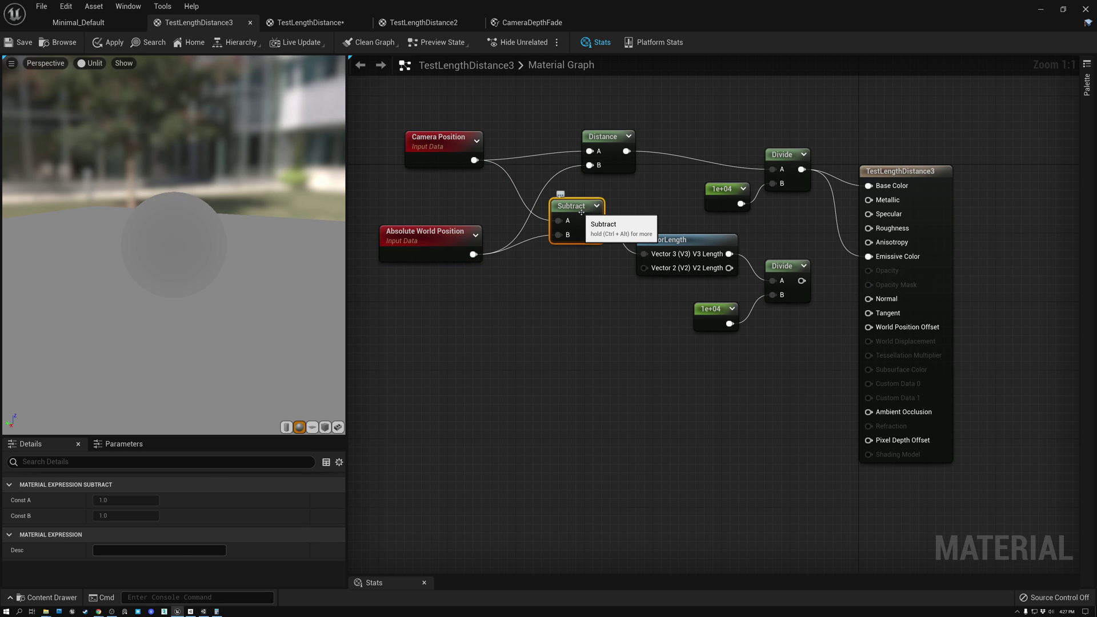
left_click(683, 253)
Connect the VectorLength branch's Divide output to Base Color and Emissive Color, save the material, and check the sphere near and far
left_click_drag(801, 280, 869, 200)
left_click_drag(802, 281, 869, 256, "ctrl")
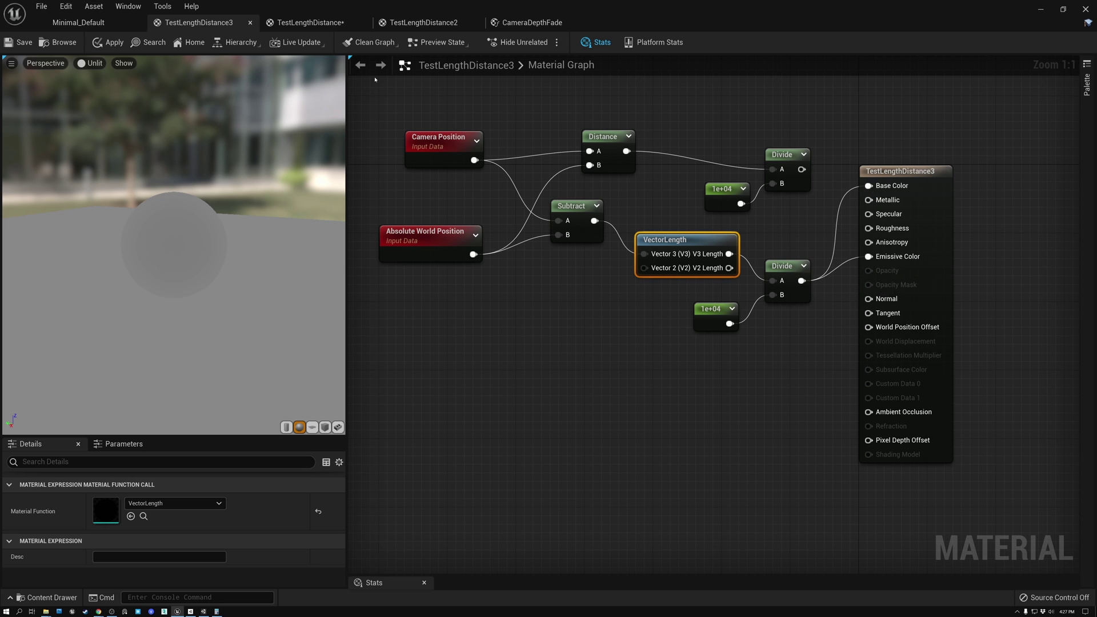
left_click(20, 42)
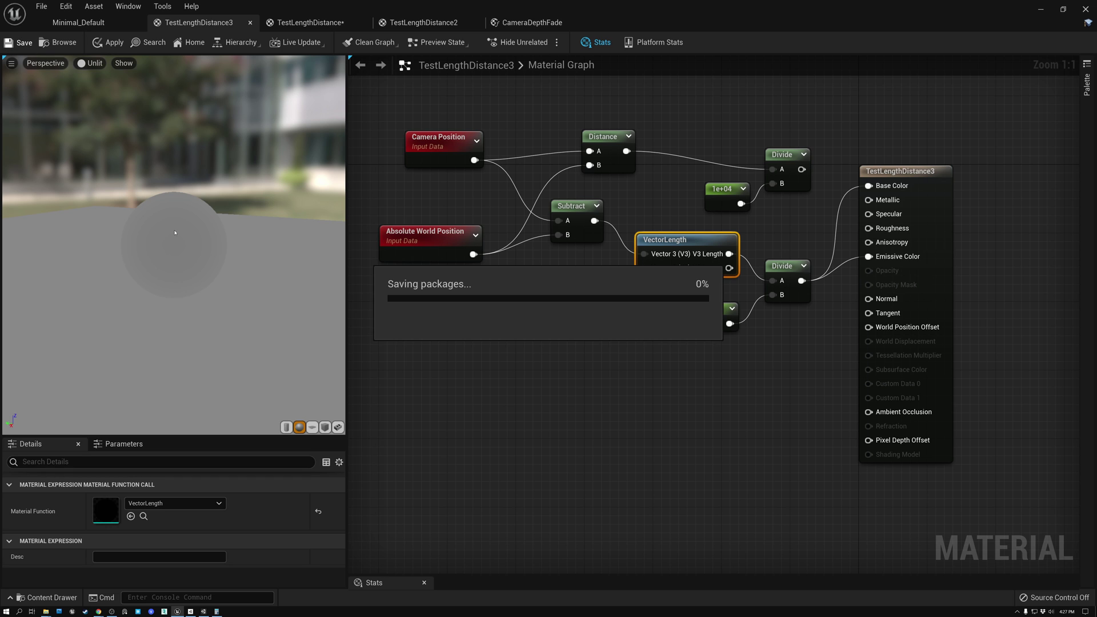
scroll(175, 233, "up", 5)
scroll(175, 233, "down", 6)
scroll(174, 244, "up", 5)
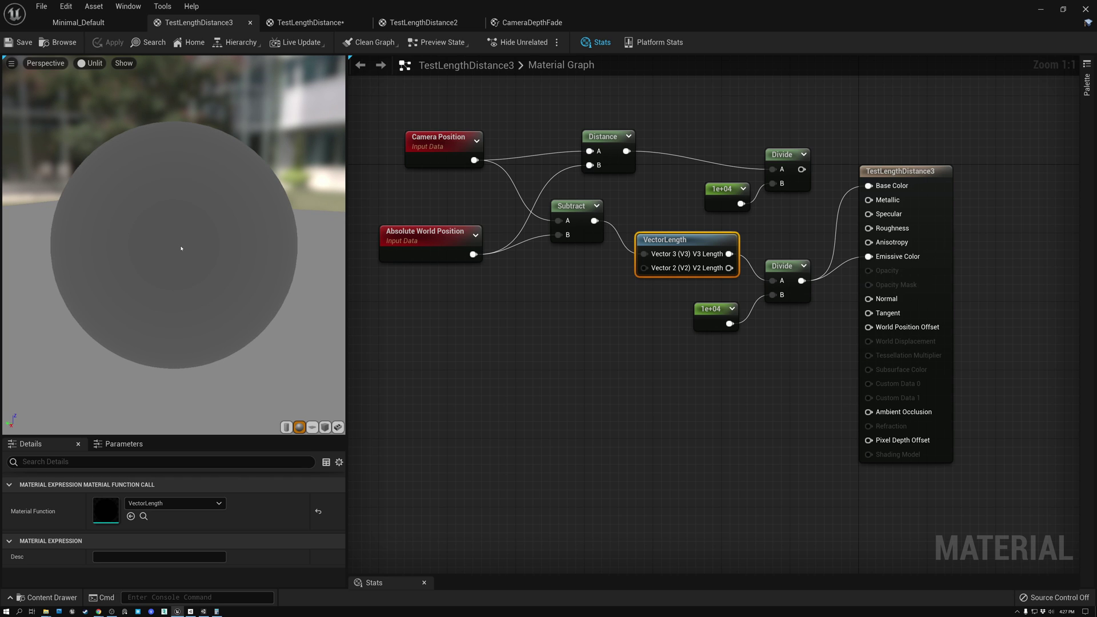
In the TestLengthDistance material, clear the Base Color and Emissive Color connections and feed LocalPosition's Local Position output into Base Color
left_click(294, 26)
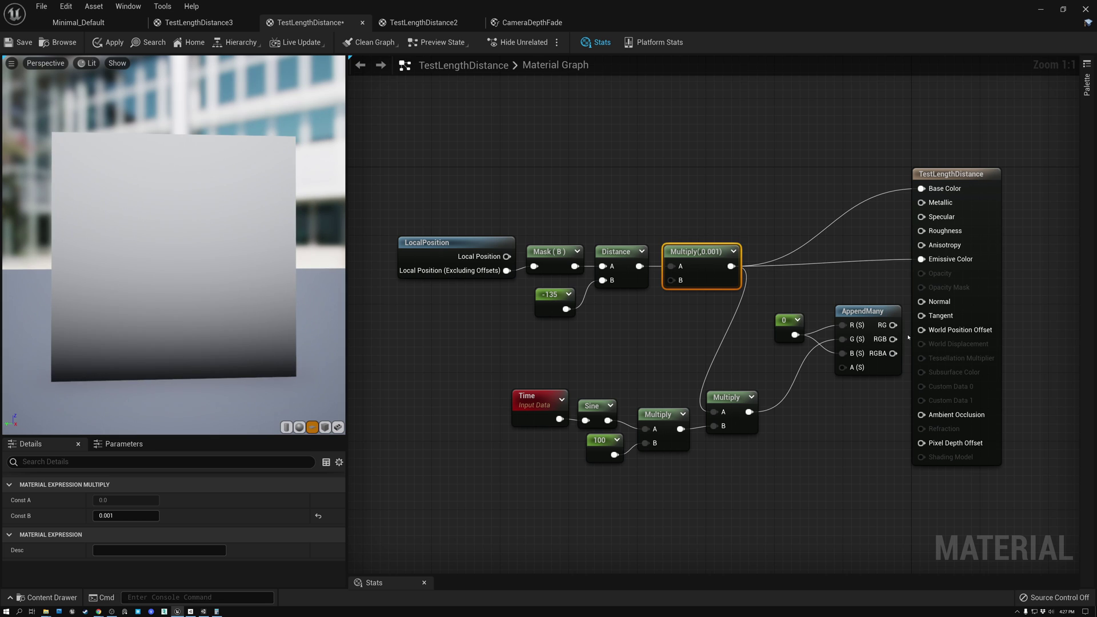
left_click(809, 236)
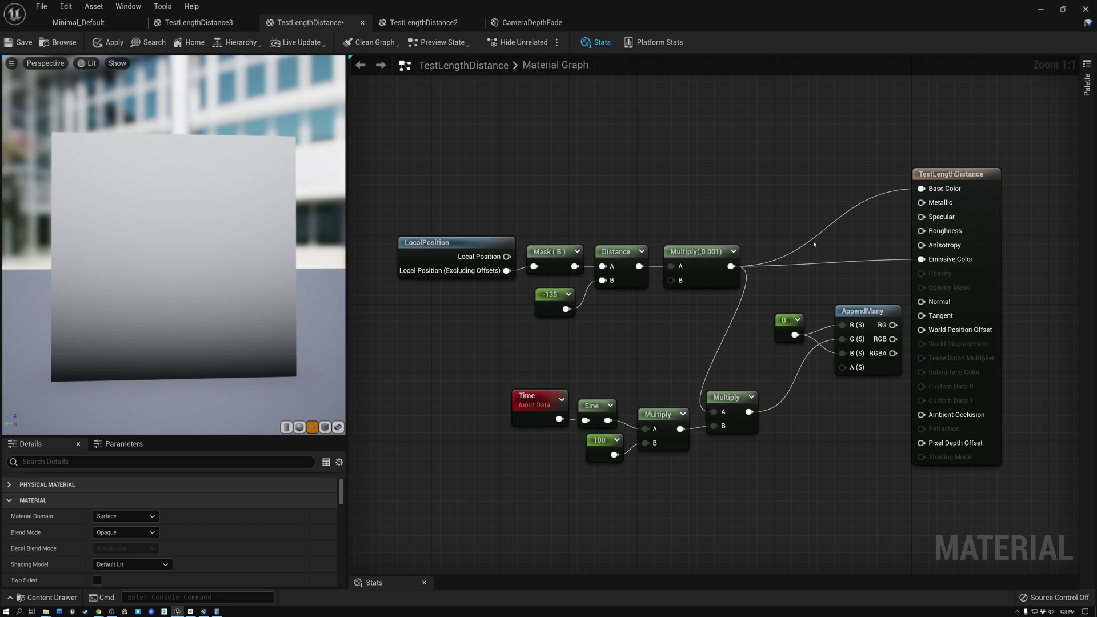
key("ctrl+z")
left_click_drag(460, 247, 443, 212)
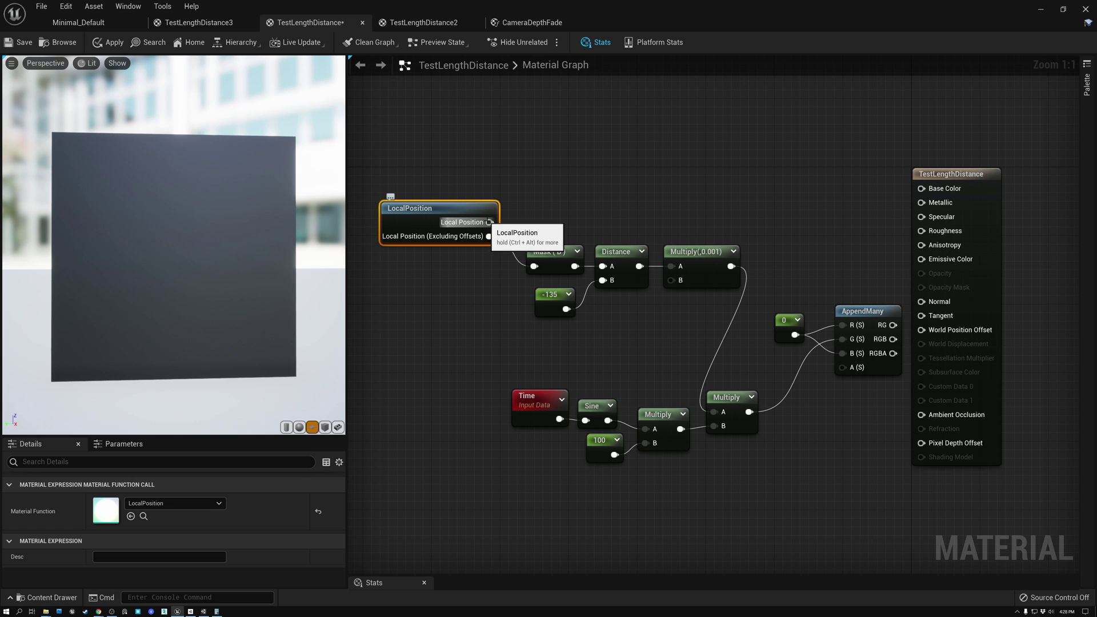
left_click_drag(490, 222, 921, 189)
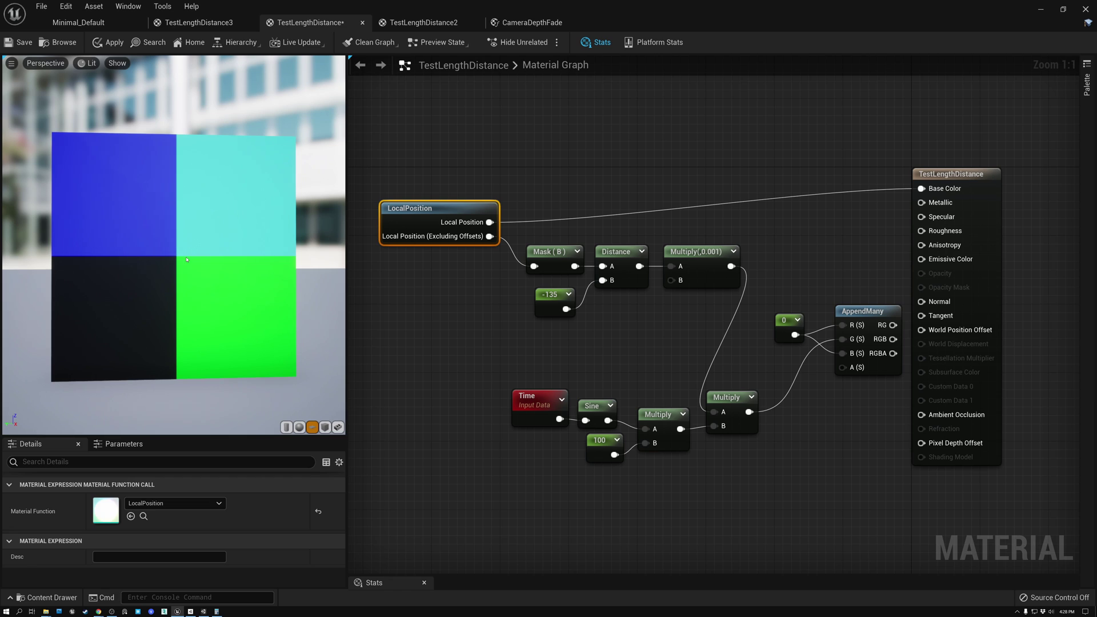
Inspect the Time, Sine and Multiply nodes and the constant that scales the sine wave
left_click_drag(473, 332, 752, 490)
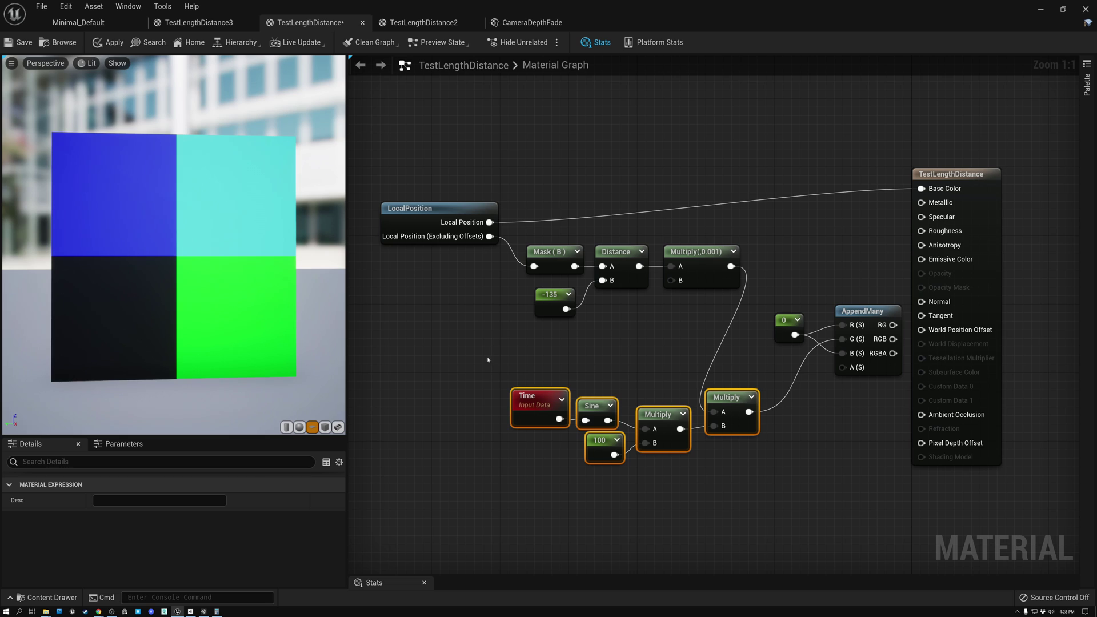
left_click(531, 356)
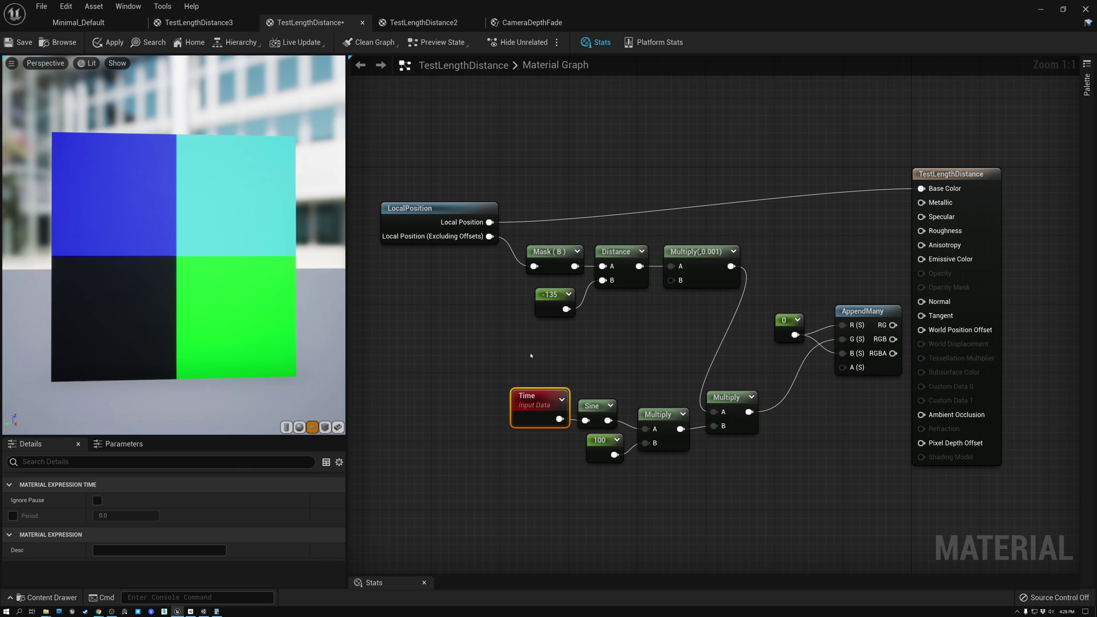
left_click(596, 406)
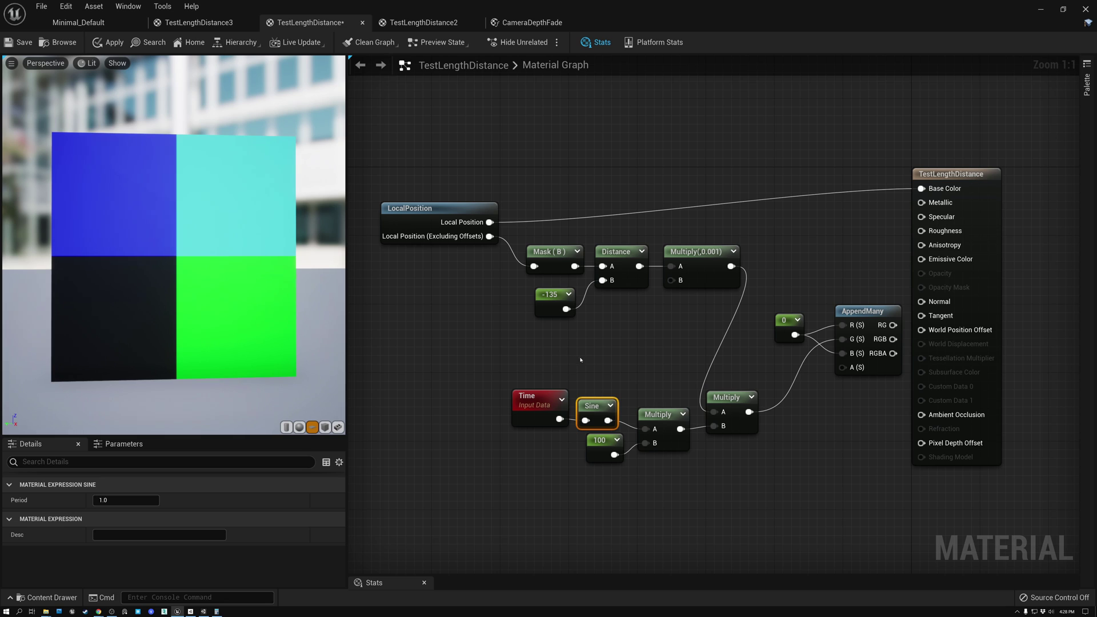
left_click(656, 415)
left_click(596, 441)
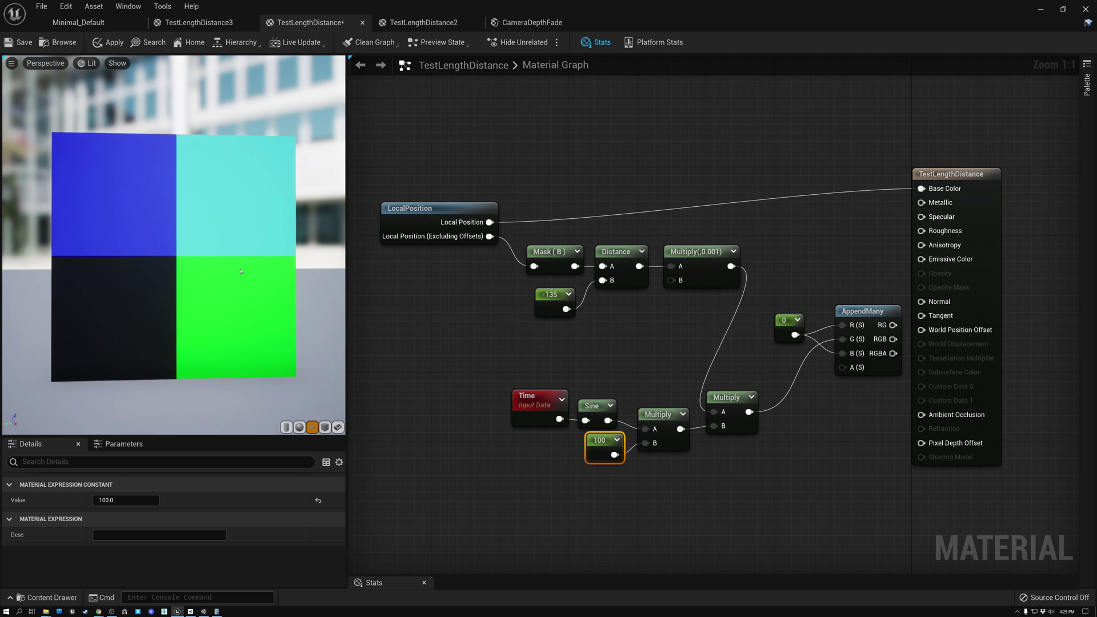
Bypass the second Multiply by feeding the Time branch's Multiply into AppendMany's G input, and connect AppendMany's RGB output to World Position Offset
left_click_drag(737, 397, 787, 251)
left_click_drag(680, 429, 921, 330)
left_click_drag(769, 303, 853, 397)
left_click_drag(862, 312, 827, 356)
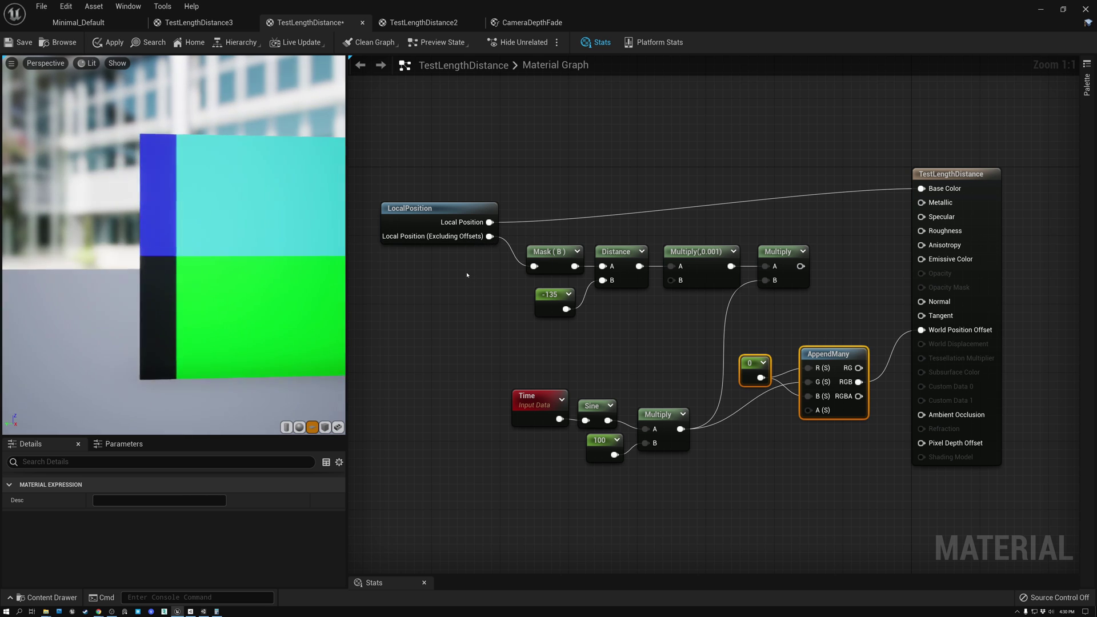
Inspect the Mask (B) node and the constant feeding Distance, and connect Distance's output to Base Color and Emissive Color
left_click_drag(550, 252, 541, 253)
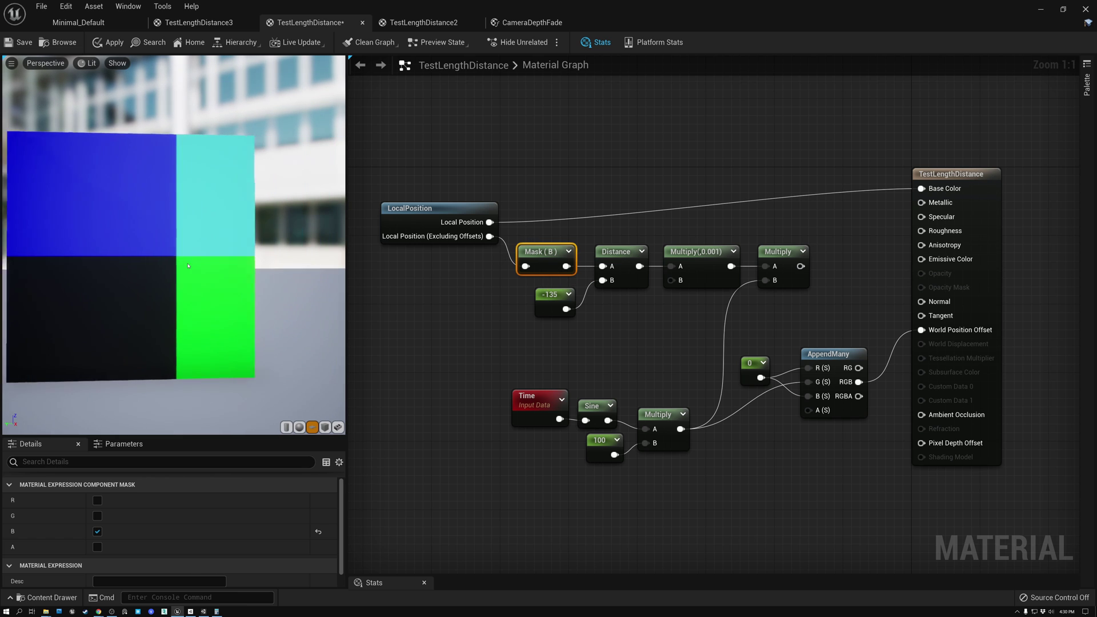
left_click(549, 297)
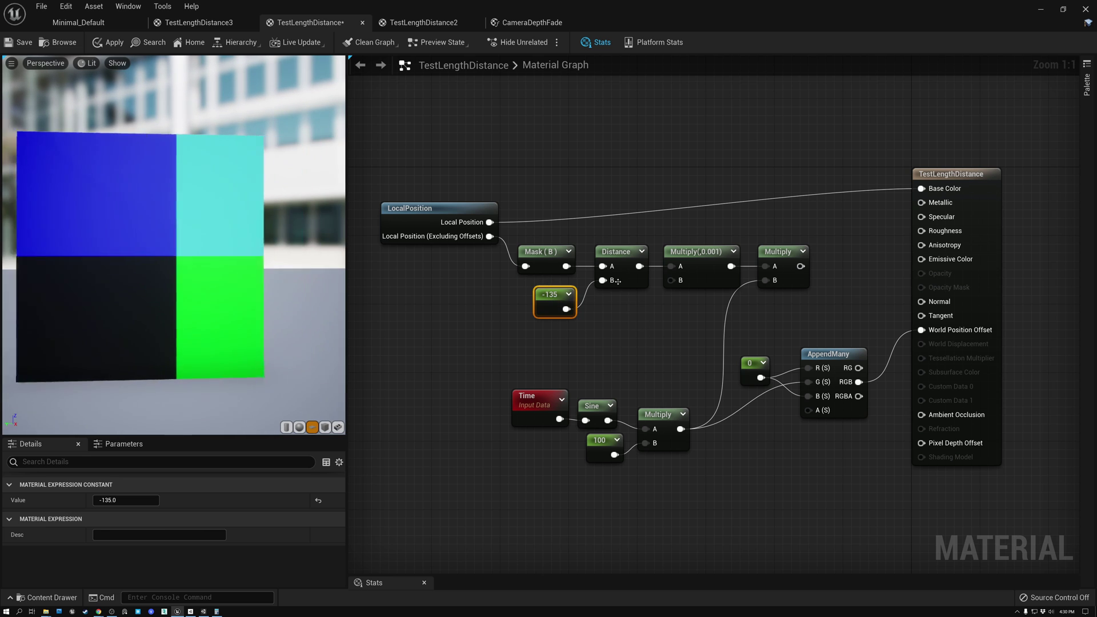
left_click_drag(639, 269, 924, 191)
left_click_drag(640, 266, 923, 259)
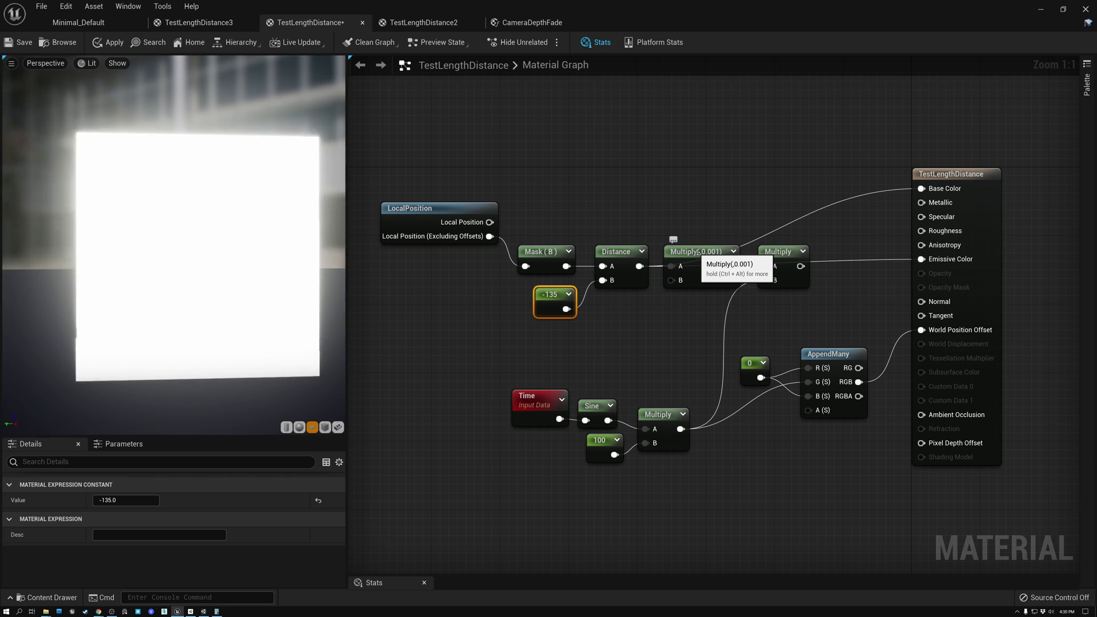
Move Multiply(,0.001) up, connect its output to Base Color and Emissive Color, and disconnect World Position Offset
left_click_drag(698, 252, 706, 212)
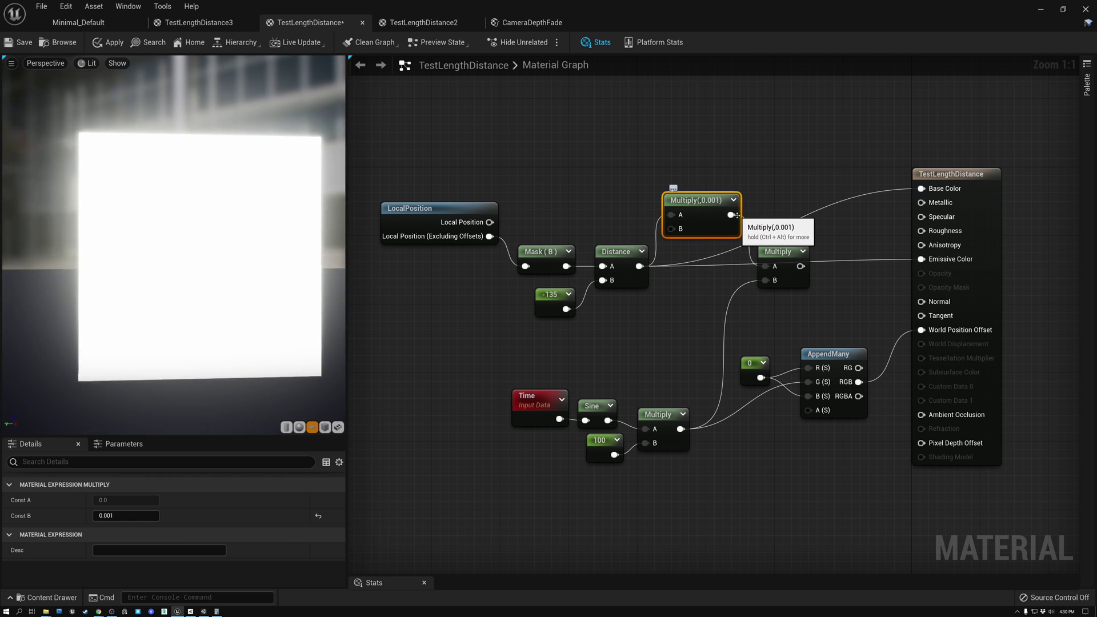
left_click_drag(730, 215, 921, 189)
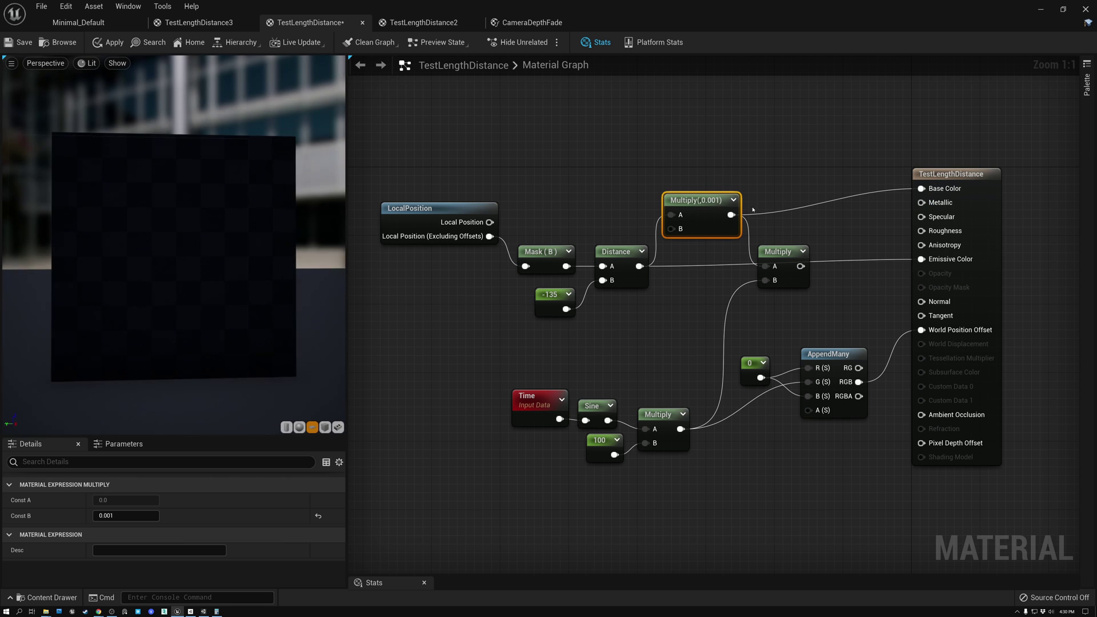
left_click_drag(730, 215, 922, 259)
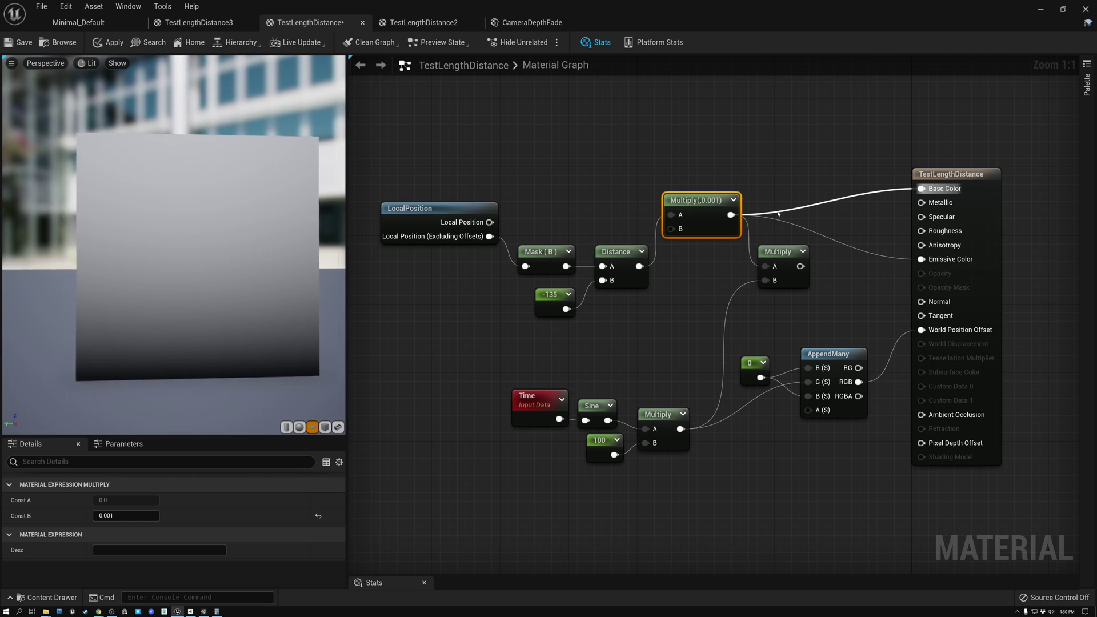
left_click(895, 345)
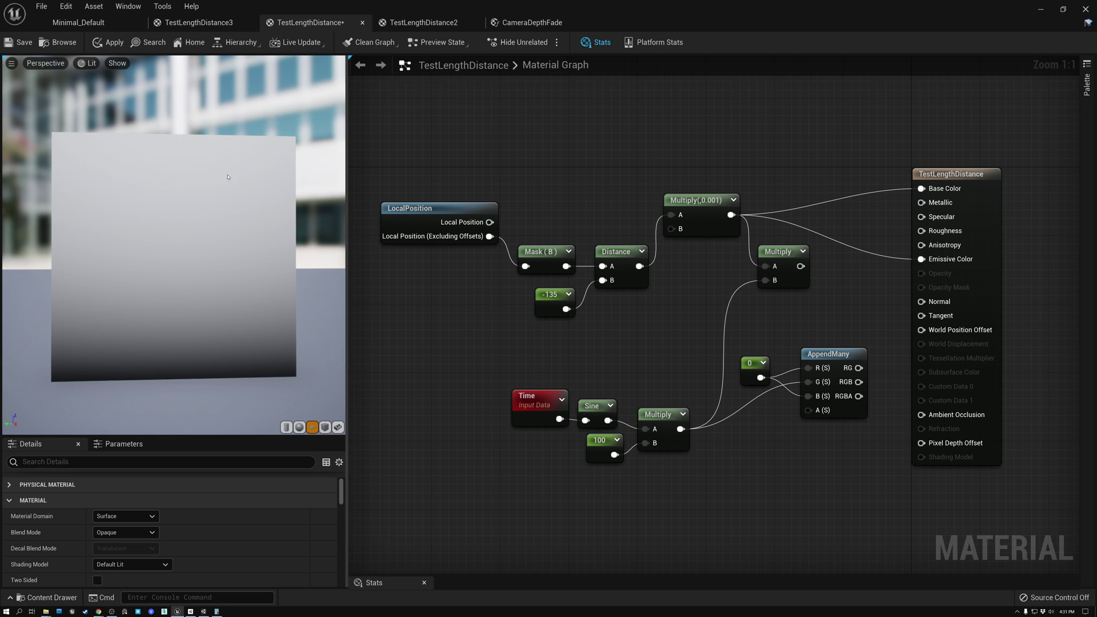
Review the Distance node and move the Mask (B) node up beside LocalPosition
left_click(625, 253)
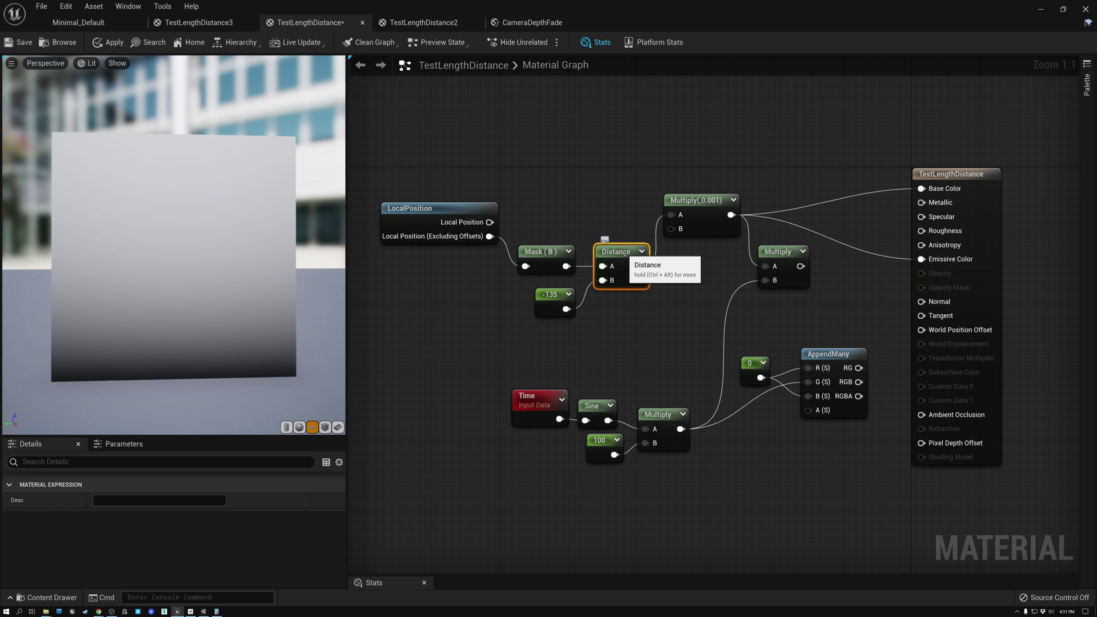
left_click(539, 253)
left_click_drag(539, 253, 532, 228)
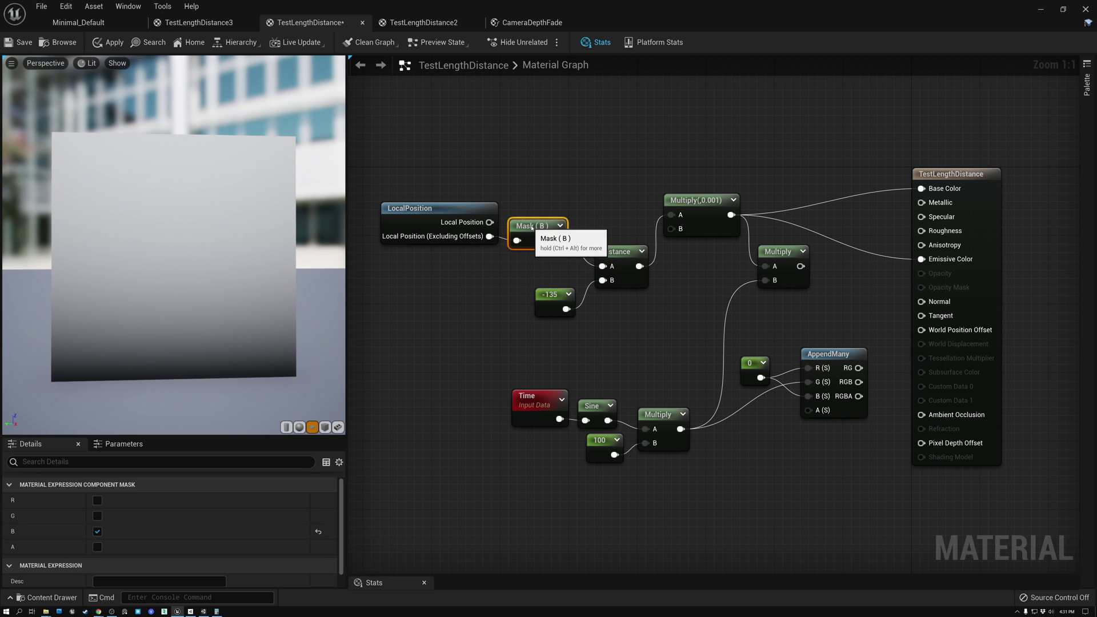
Try 0 as the constant feeding Distance's B input, and restore the constant to -135
left_click(550, 296)
double_click(123, 501)
type("0")
key("Return")
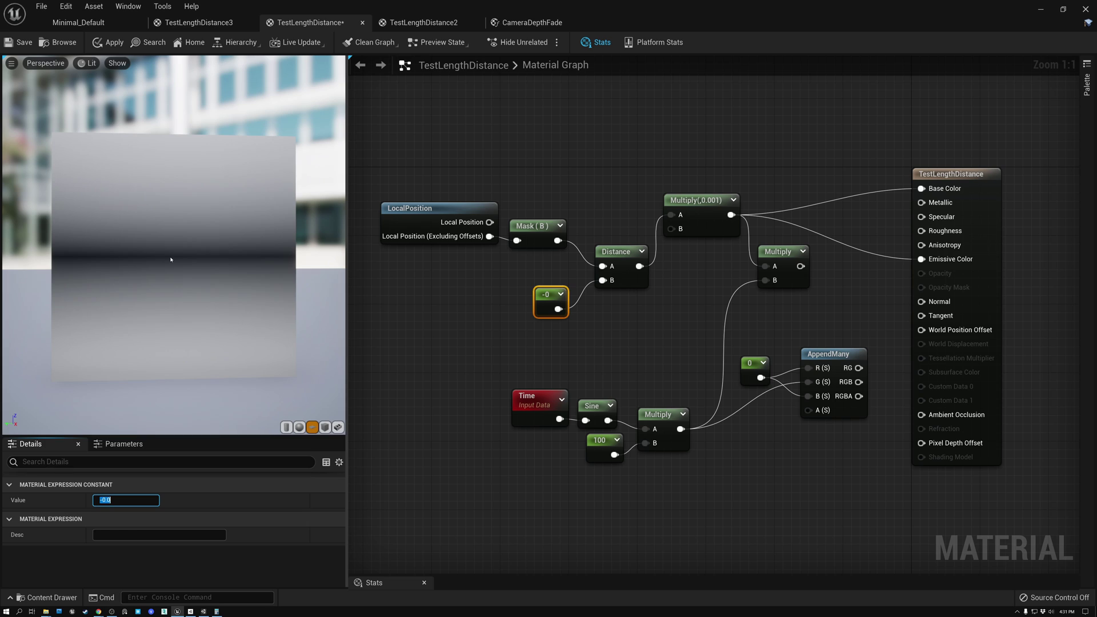
left_click(111, 501)
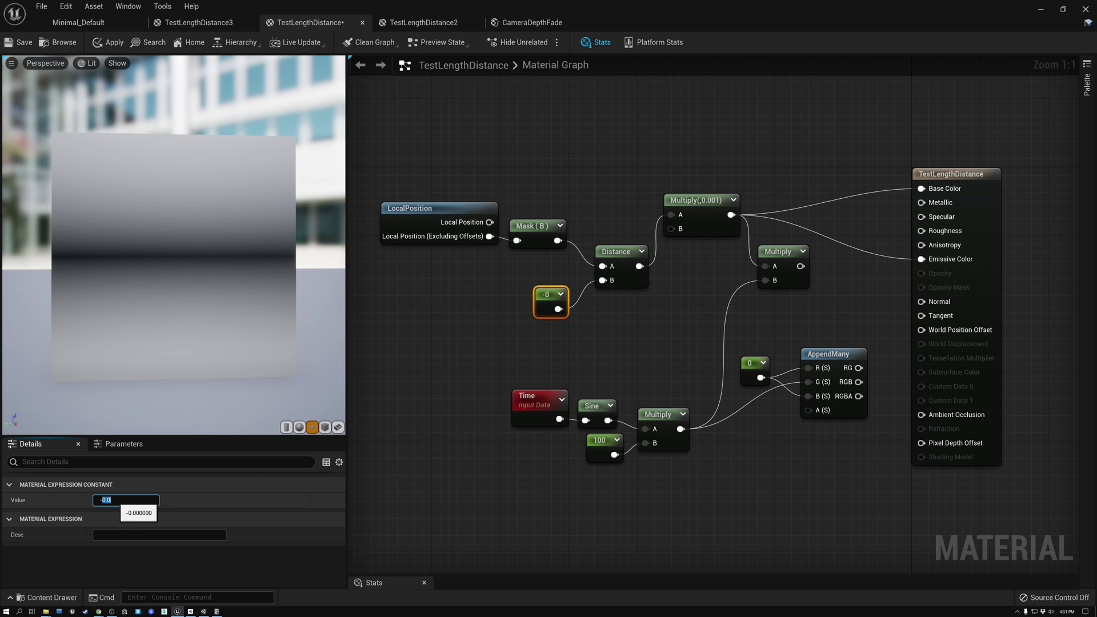
type("135")
key("Return")
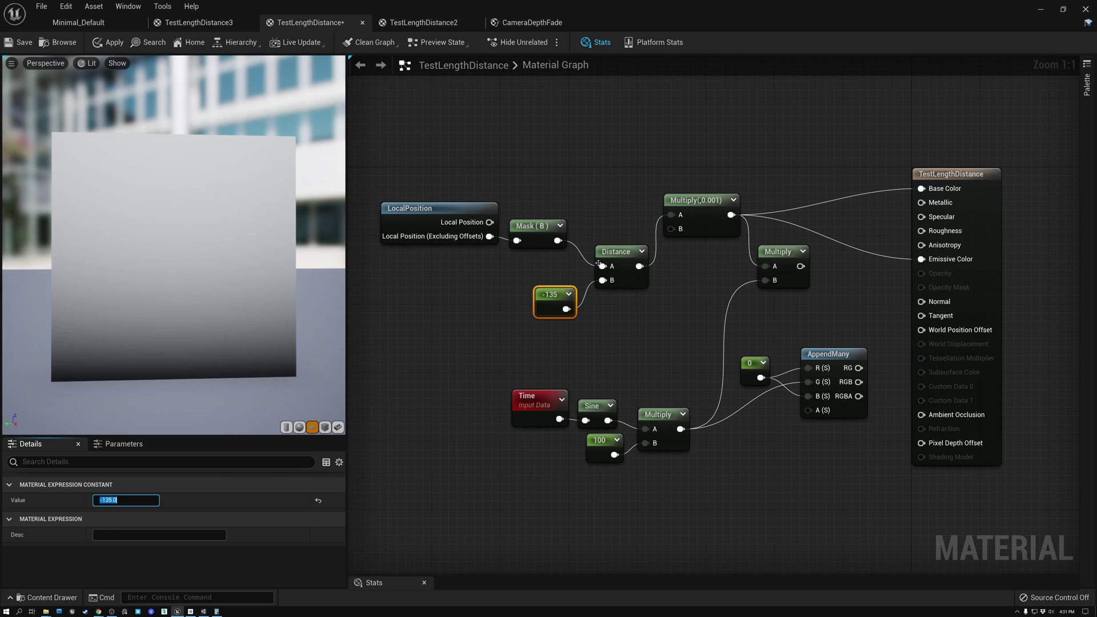
Review the Distance and Multiply(,0.001) nodes, and connect AppendMany's RGB output to World Position Offset
left_click(617, 252)
left_click(700, 202)
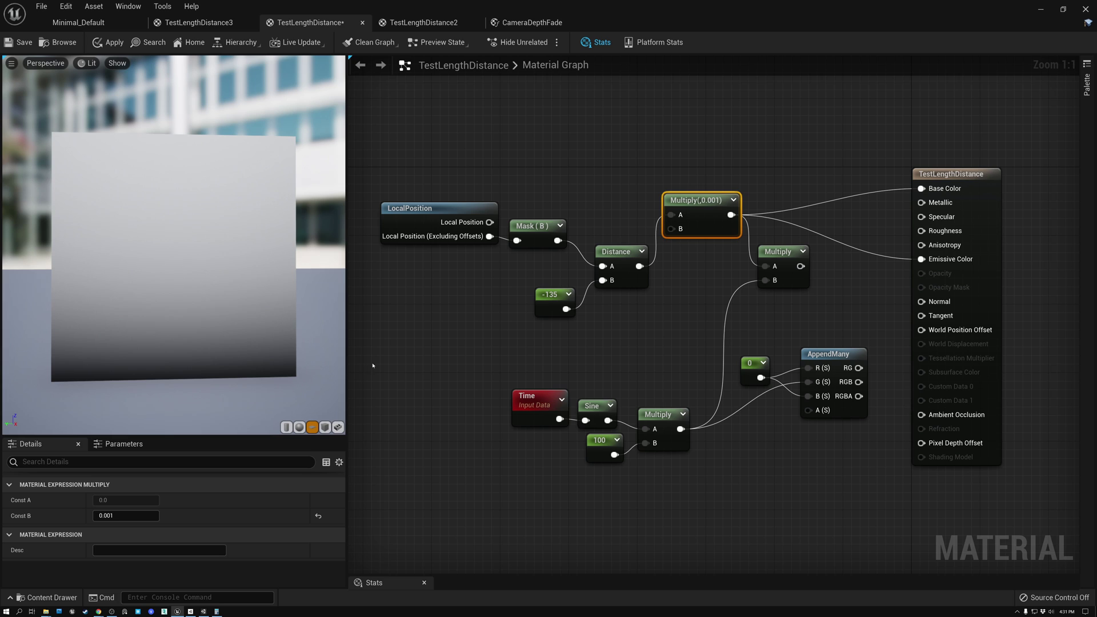
left_click_drag(859, 382, 921, 330)
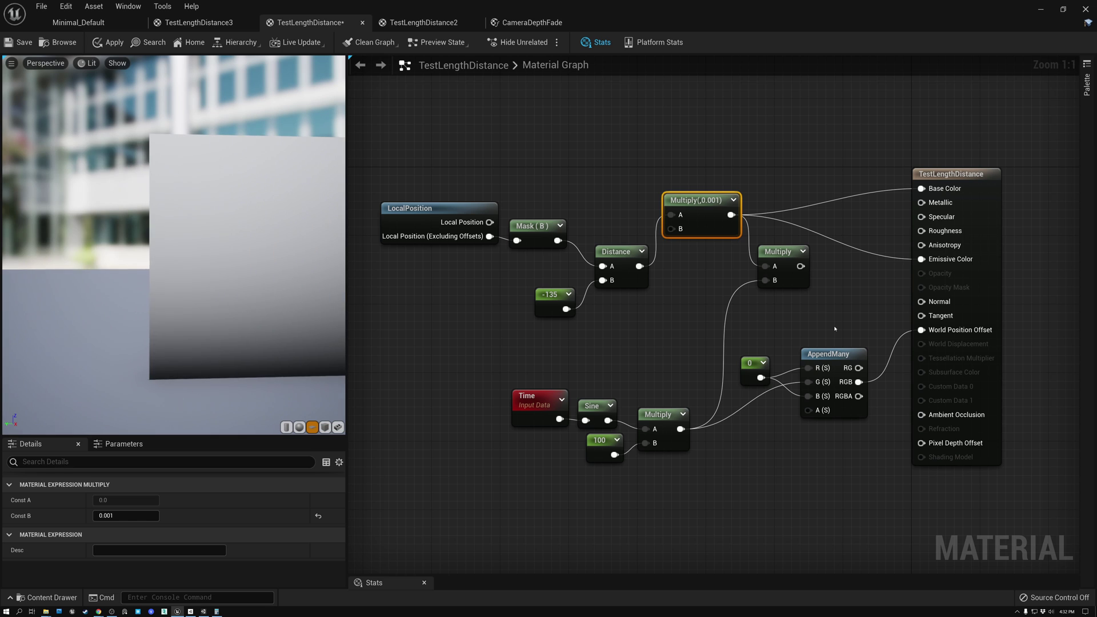
Rearrange the Multiply nodes after Distance, and connect the Multiply combining the distance gradient and Time branch to AppendMany
left_click_drag(681, 202, 681, 244)
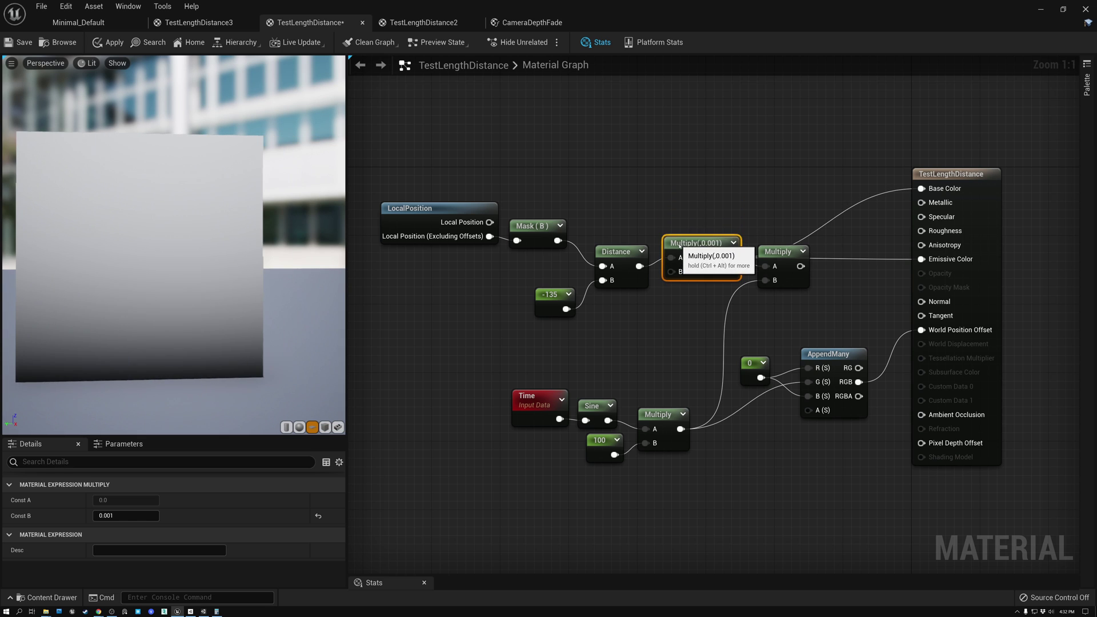
left_click_drag(777, 252, 777, 295)
left_click_drag(520, 361, 694, 466)
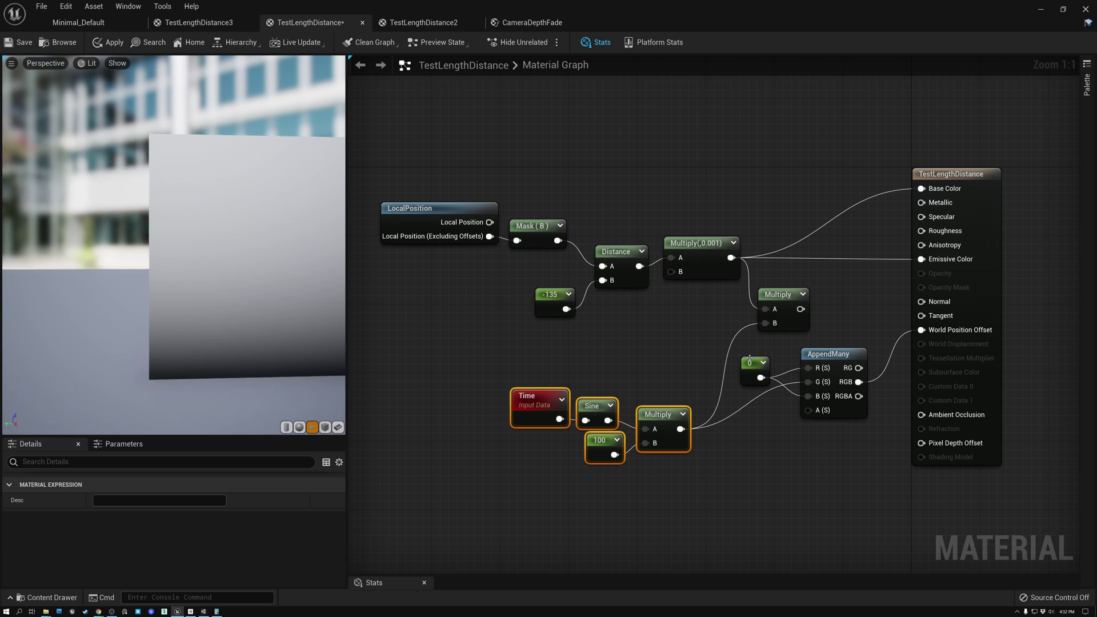
left_click(801, 315)
left_click_drag(801, 310, 808, 397)
left_click_drag(770, 296, 736, 305)
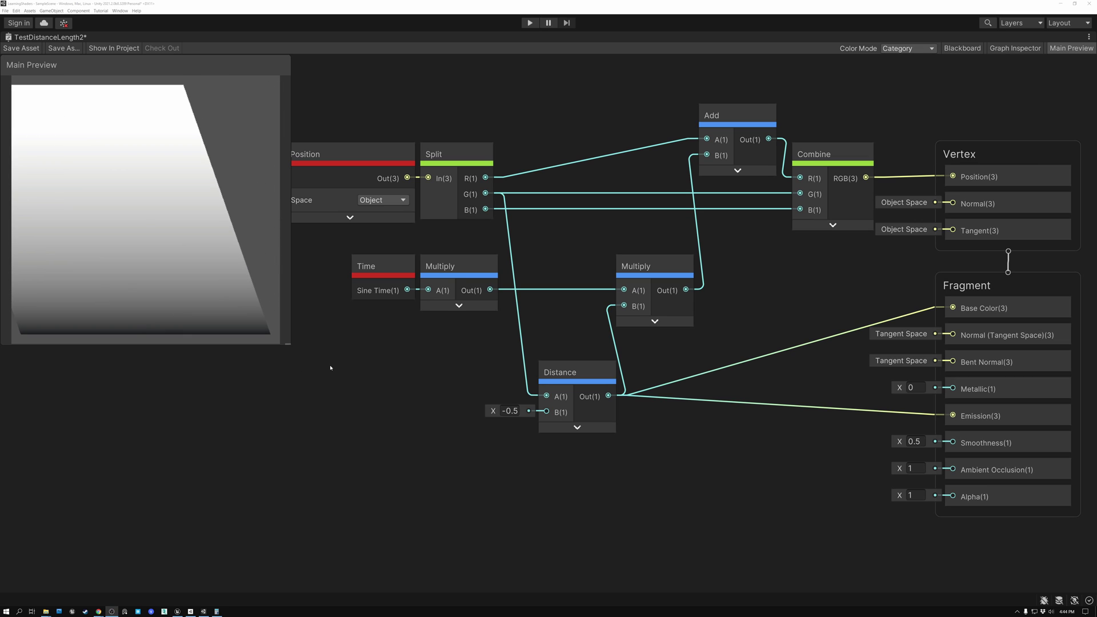
In Unity's TestDistanceLength2 graph, review the Position and Split nodes and move the Time node away from Multiply
left_click(334, 153)
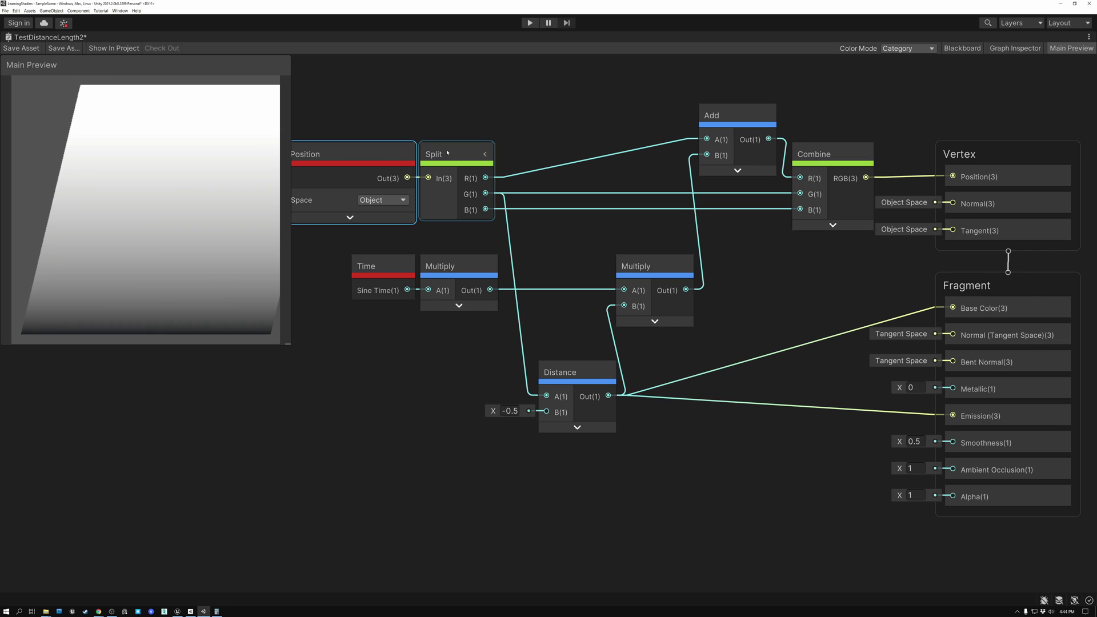
left_click(487, 170)
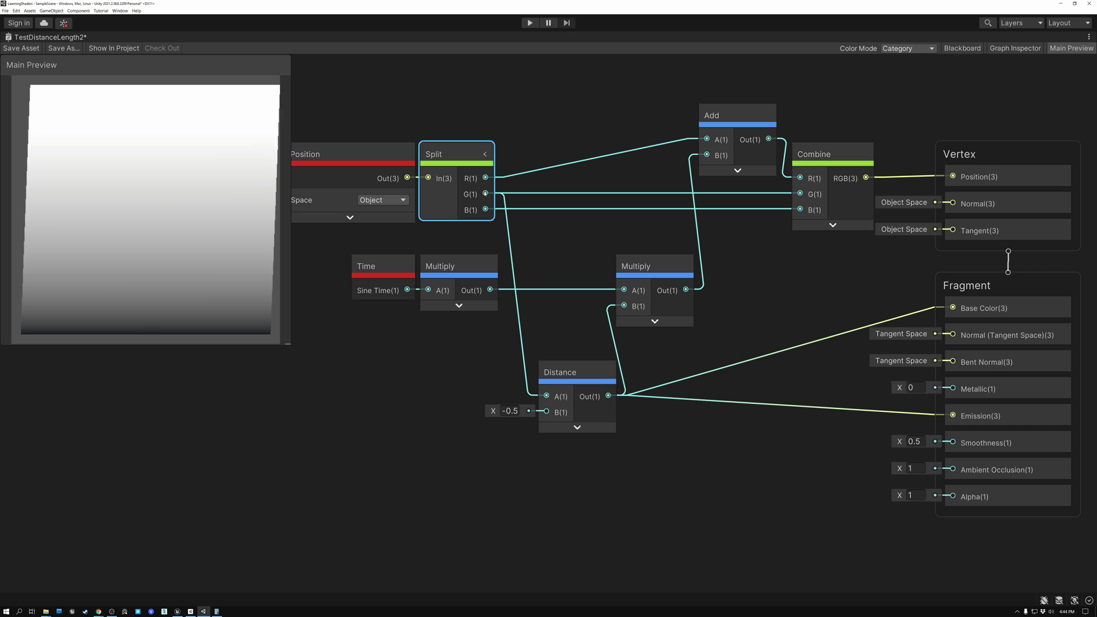
left_click(376, 268)
left_click_drag(381, 265, 358, 264)
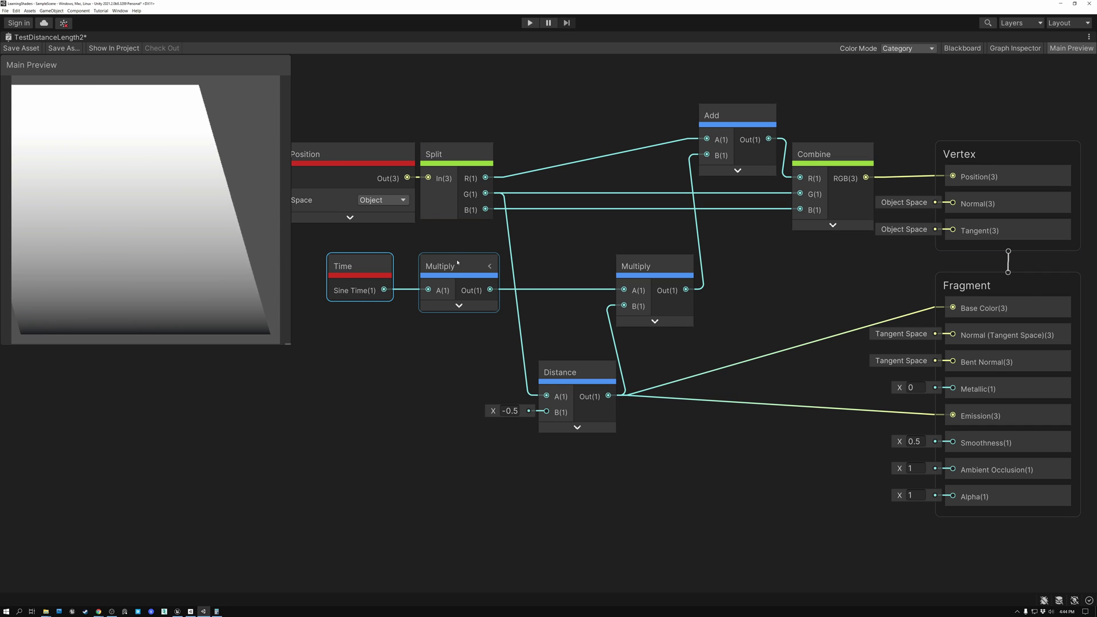
Move the first Multiply node back beside Time and inspect its unconnected B input
left_click_drag(438, 267, 414, 267)
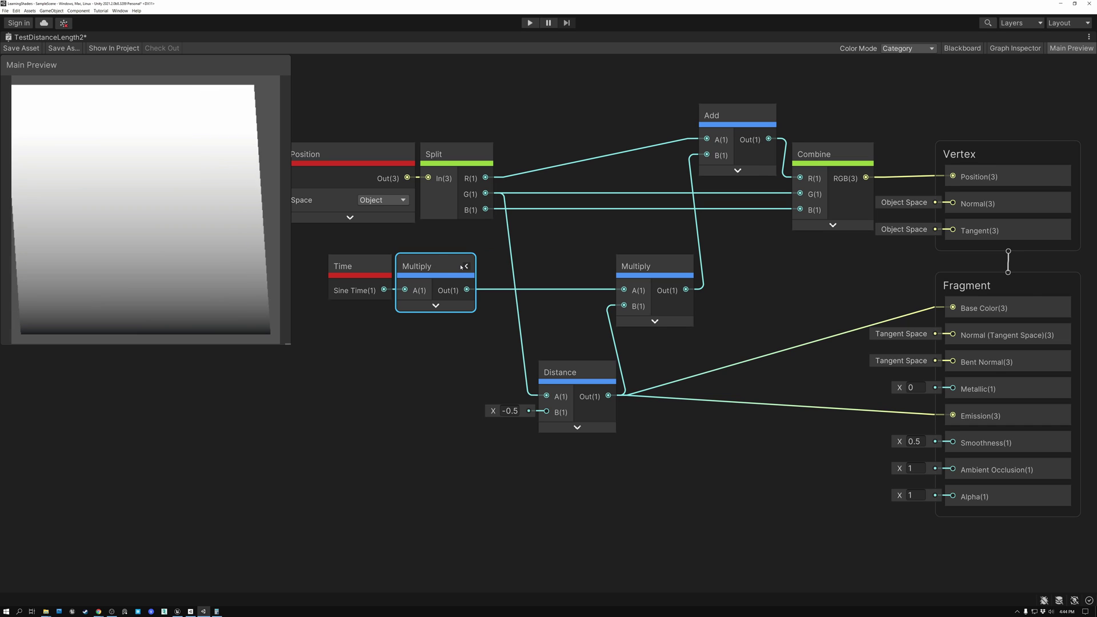
left_click(466, 266)
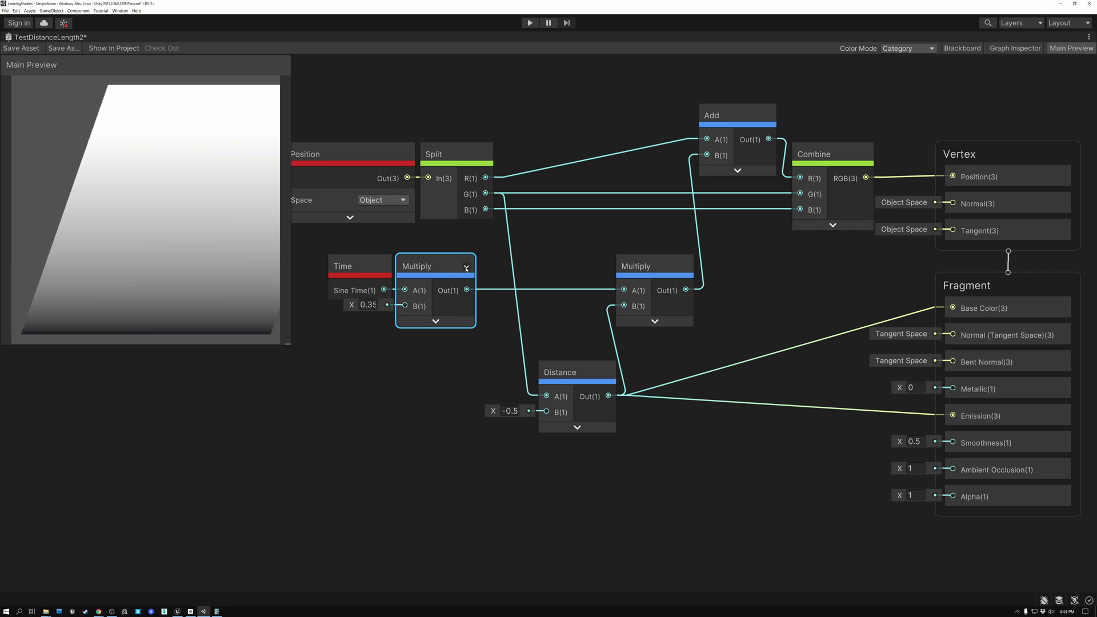
left_click(466, 267)
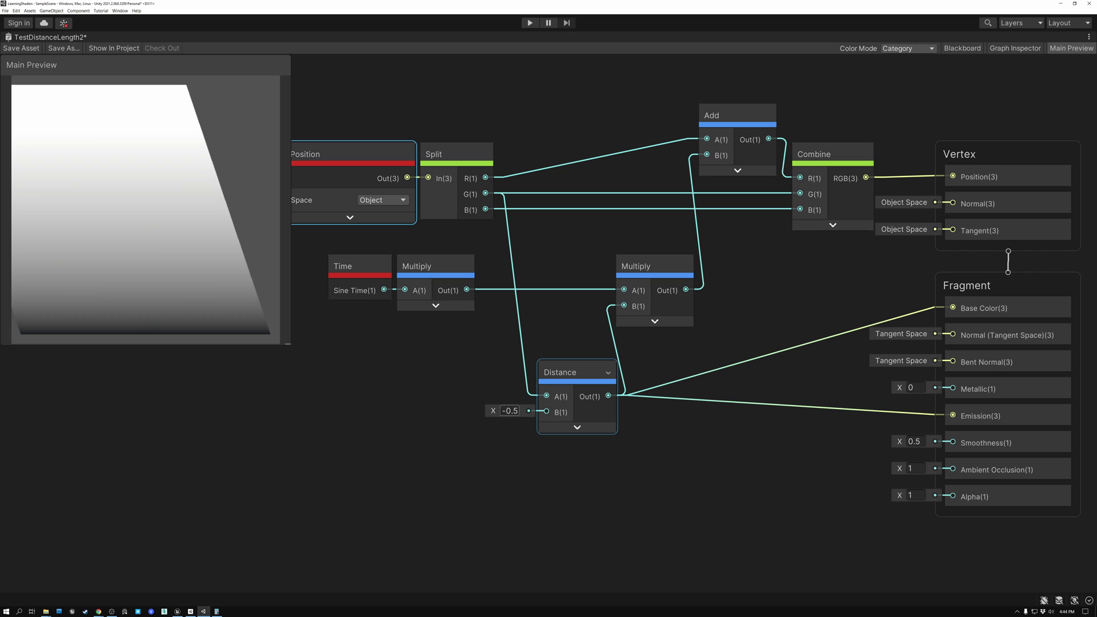
Try 0 as the Distance node's B value, and restore it to -0.5
double_click(510, 411)
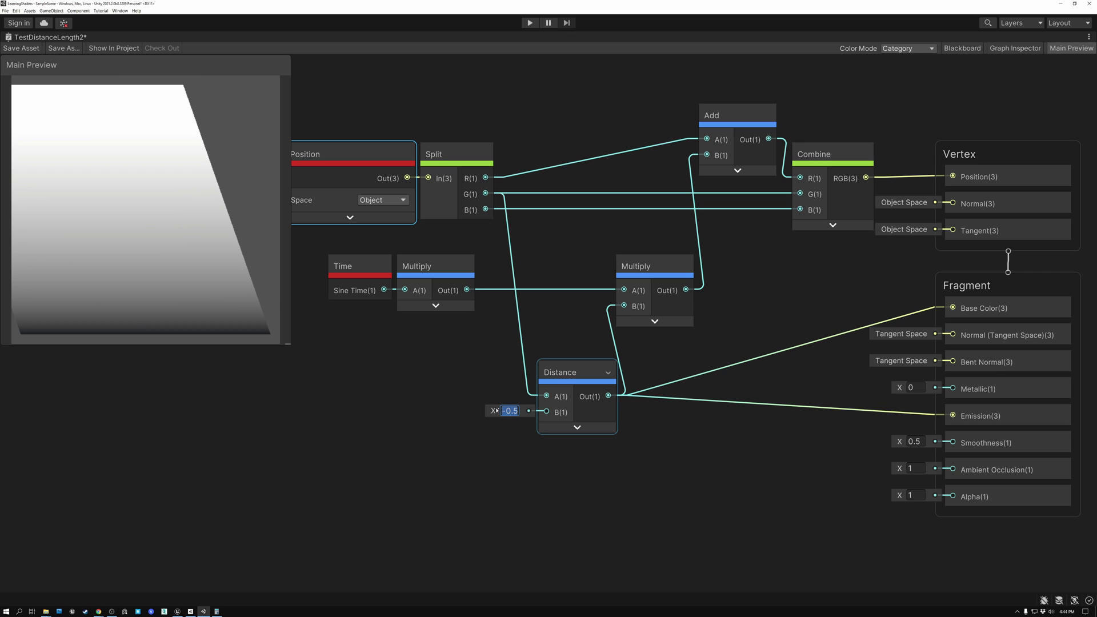
type("0")
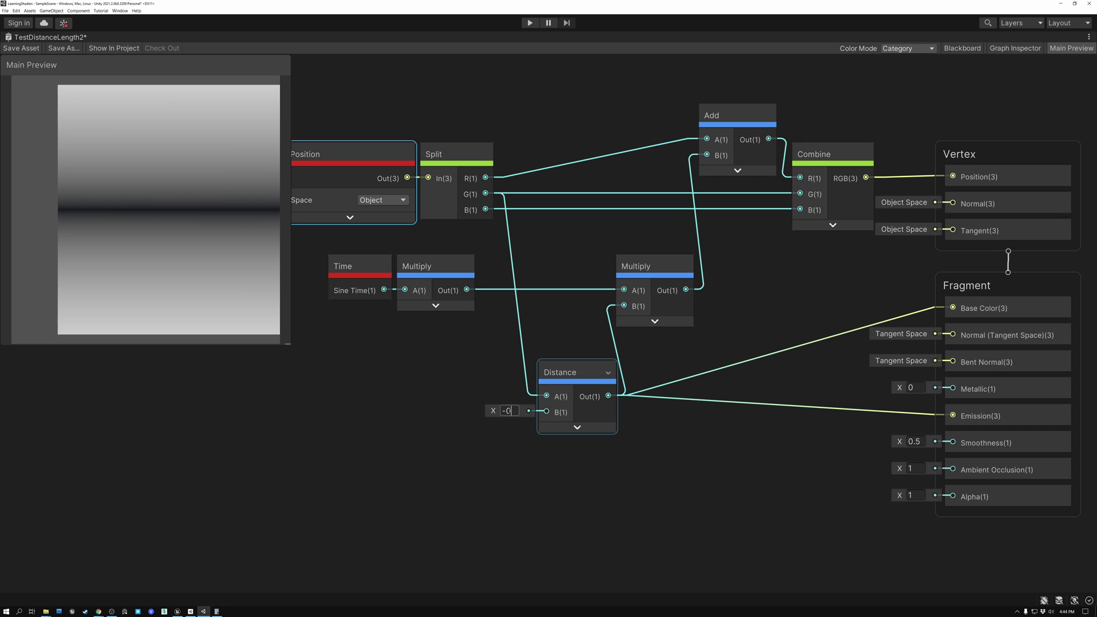
type(".5")
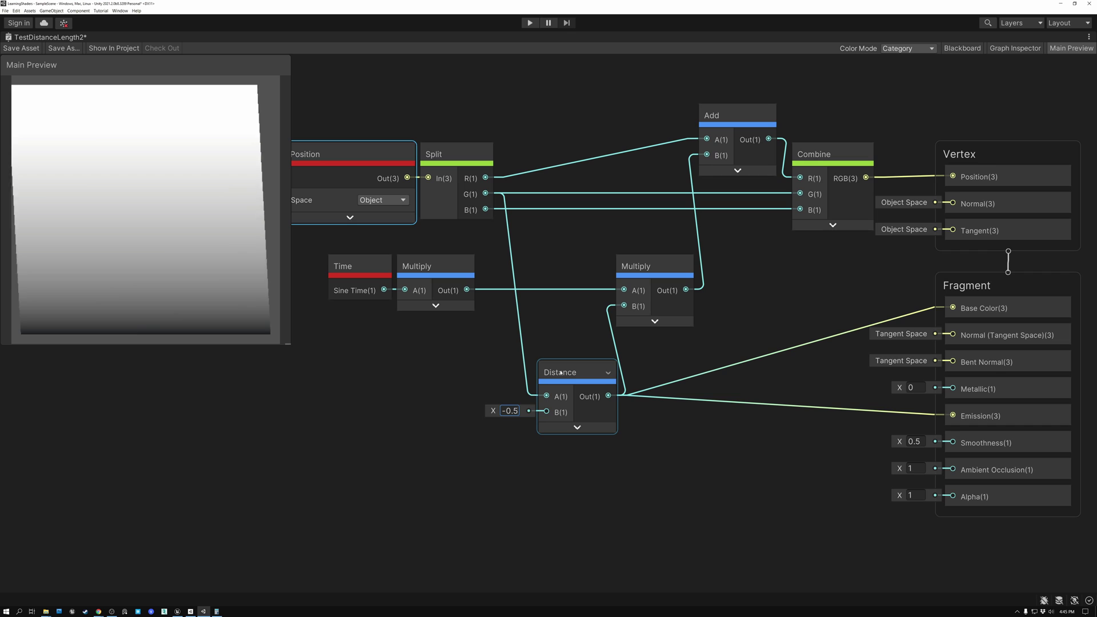
left_click(552, 398)
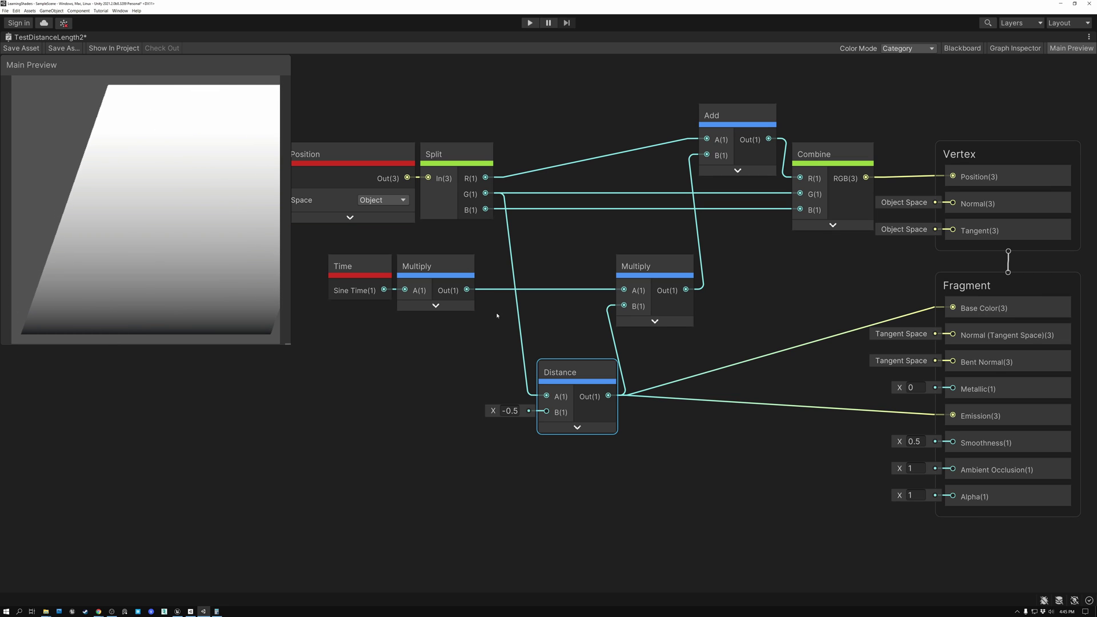
Review the Time and Multiply pair, the second Multiply, and the Split, Distance and Combine nodes in the vertex offset graph
left_click_drag(320, 248, 443, 260)
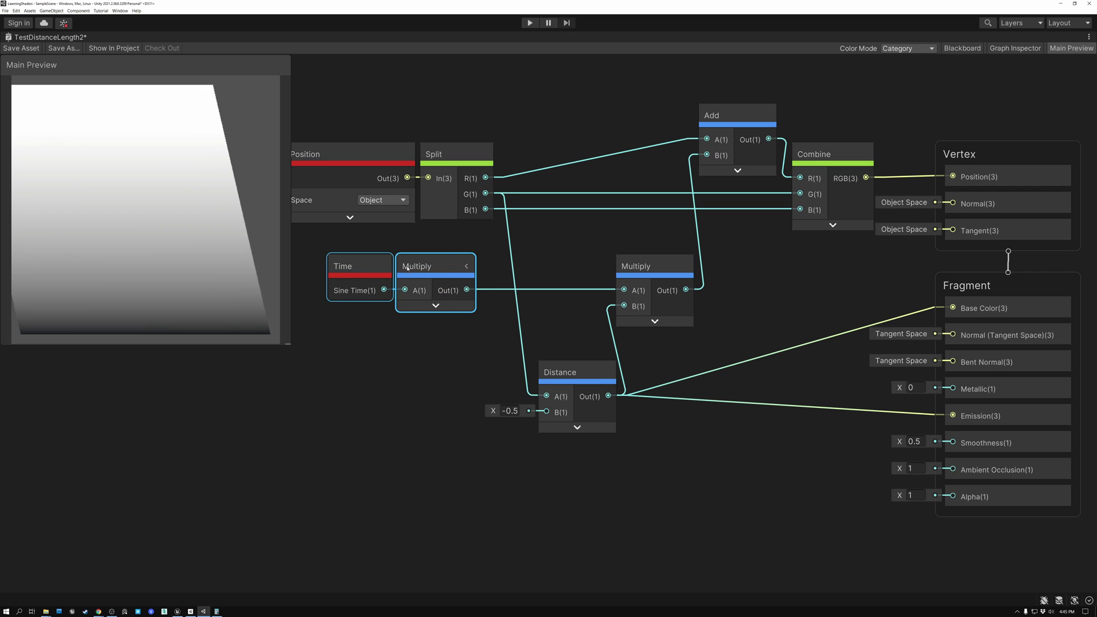
left_click(648, 267)
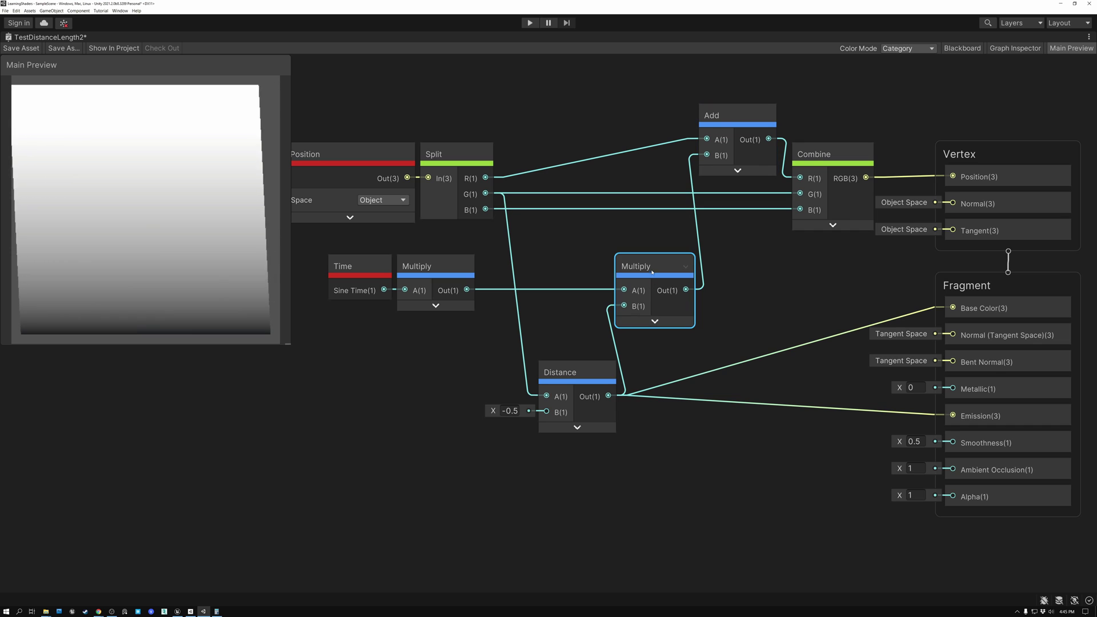
left_click(456, 150)
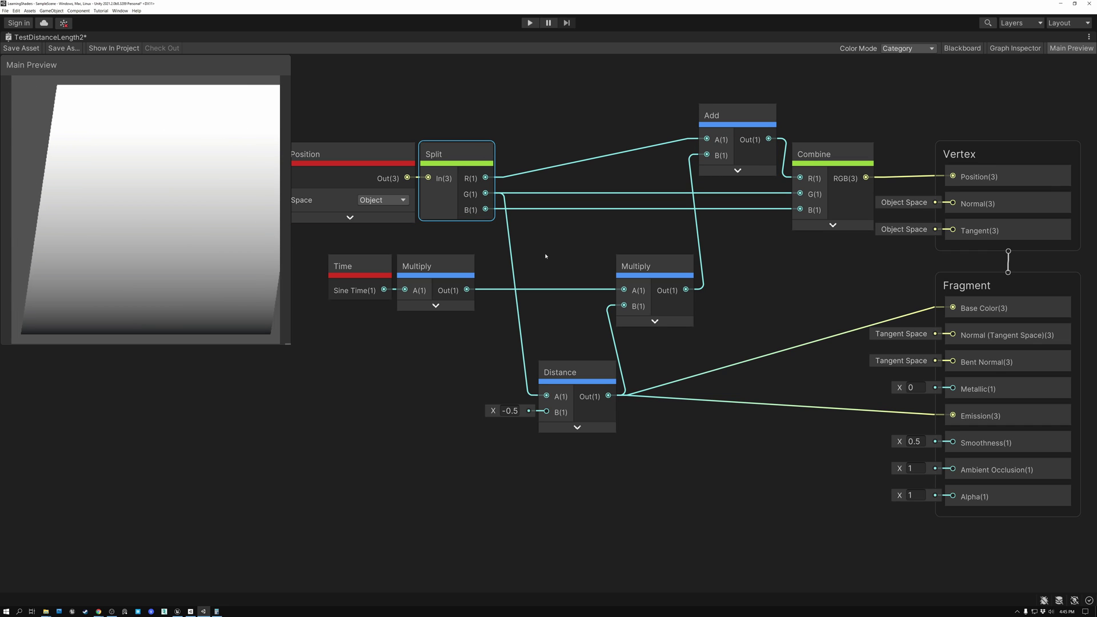
left_click(575, 373)
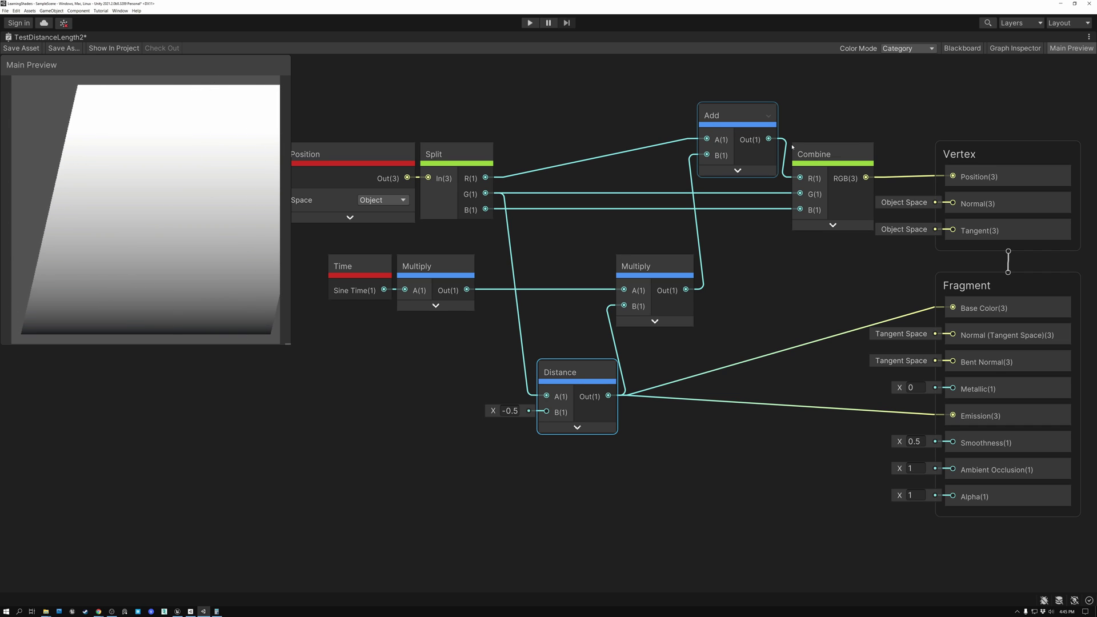
left_click(817, 154)
left_click(343, 154, "shift")
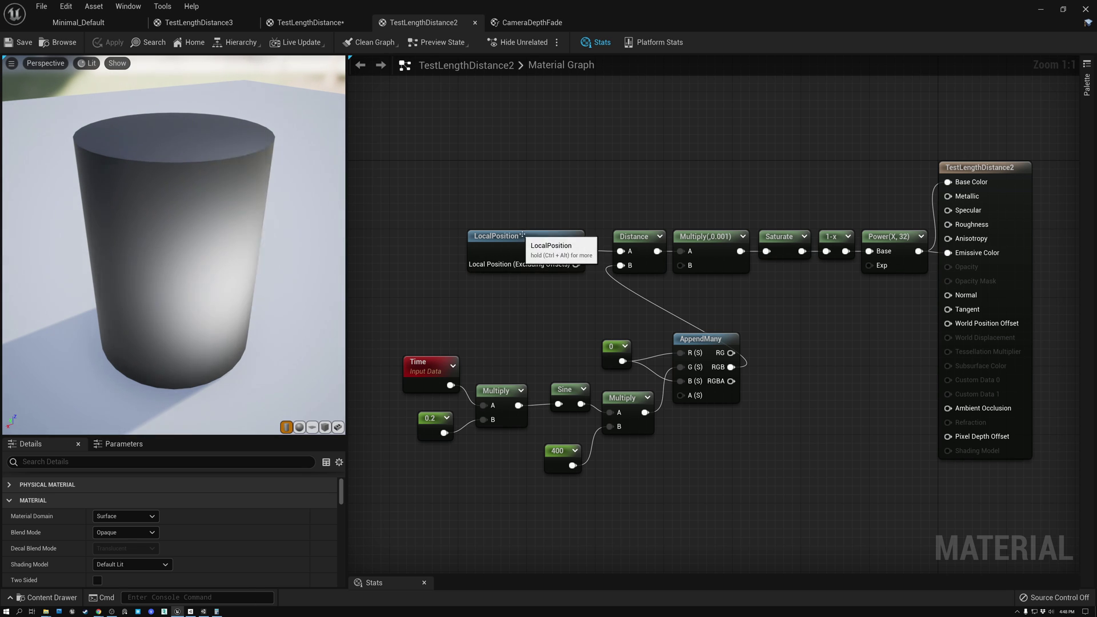
In Unreal's TestLengthDistance2 material graph, spread out the LocalPosition node, the Time-to-AppendMany branch and the constant 0 around Distance
left_click_drag(536, 247, 509, 220)
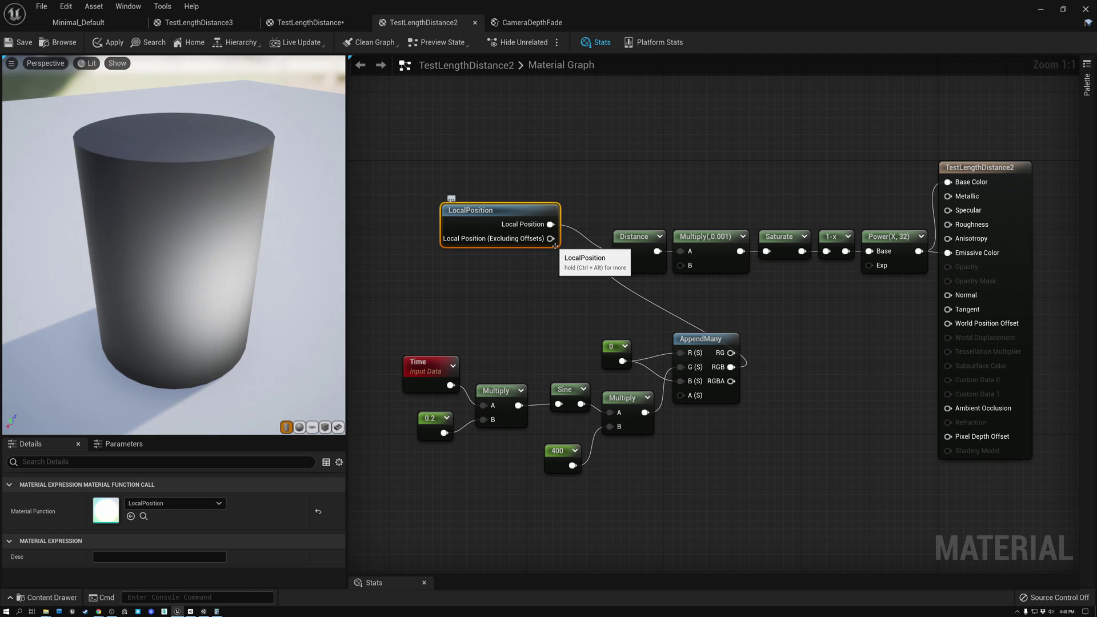
left_click(627, 236)
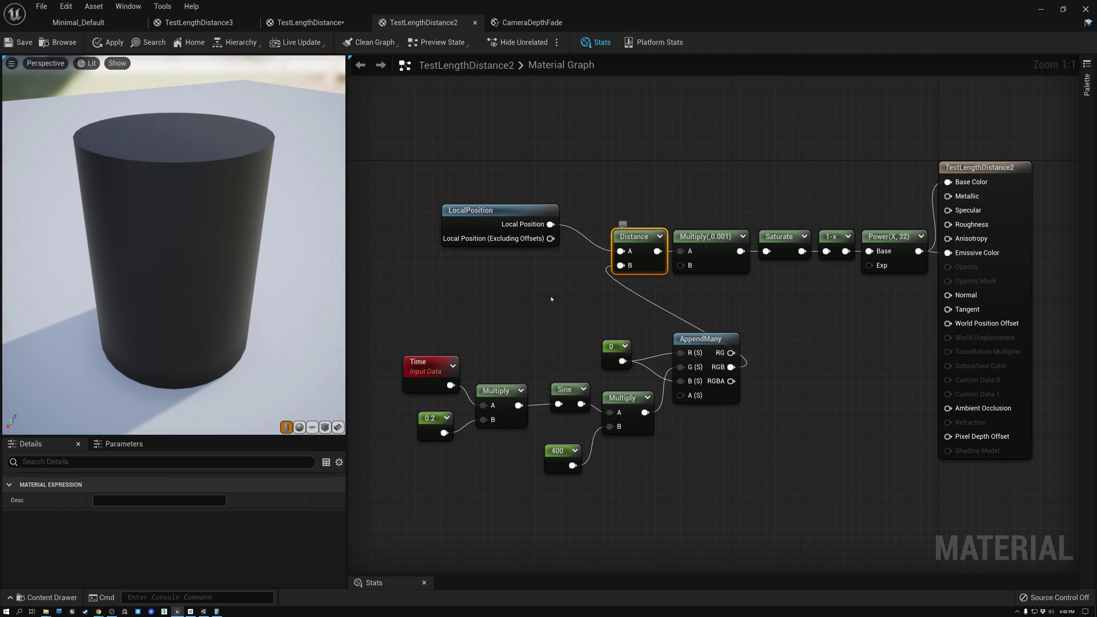
left_click_drag(397, 314, 729, 490)
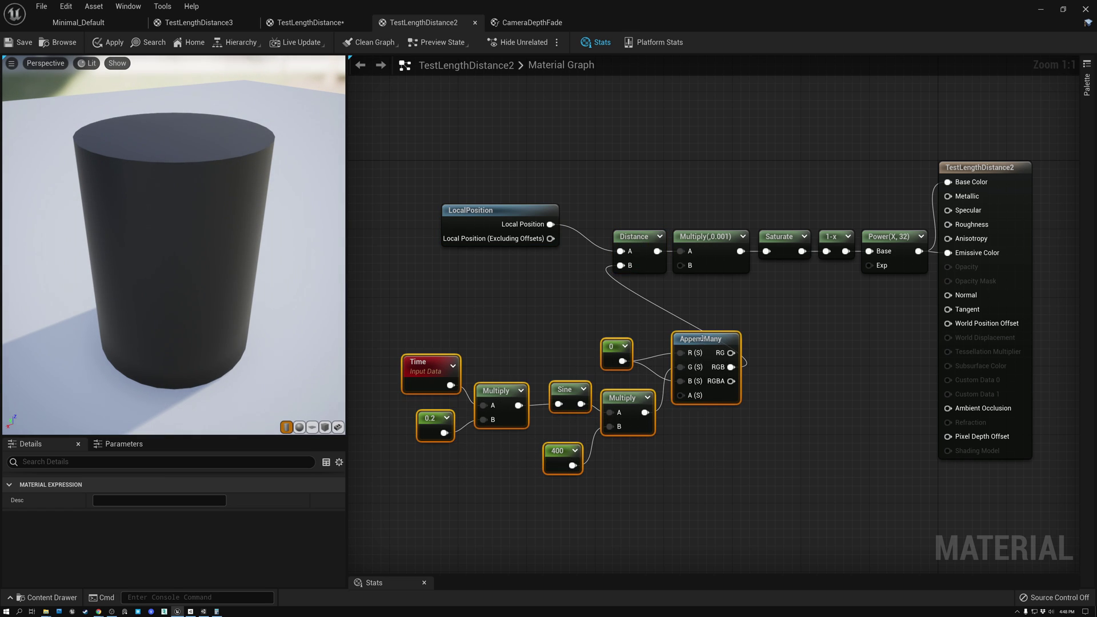
left_click_drag(703, 339, 677, 356)
left_click(594, 324)
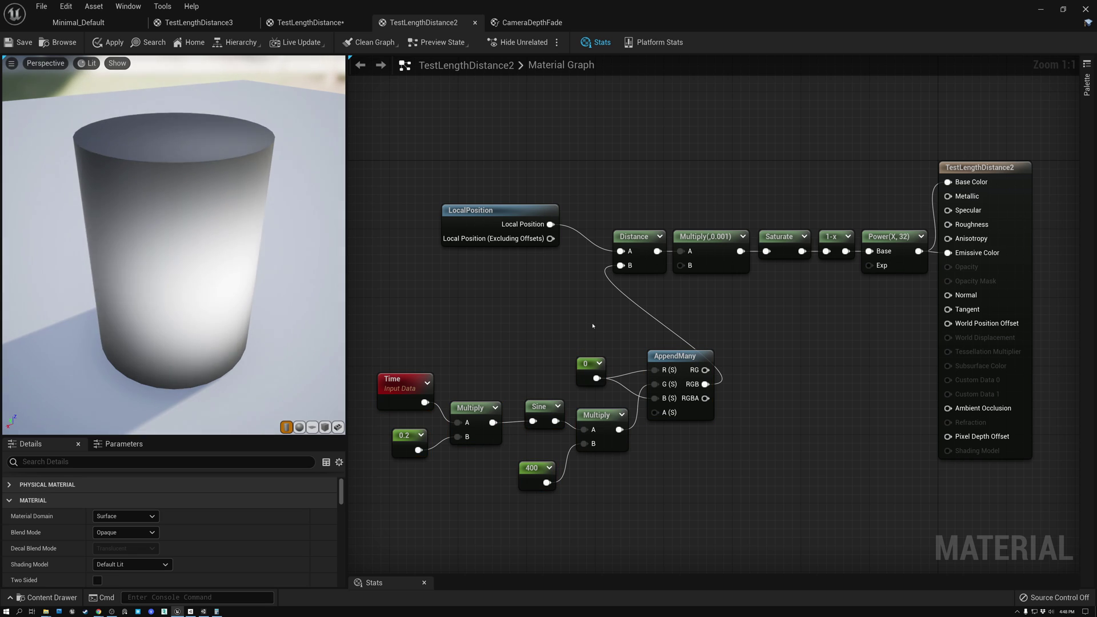
left_click_drag(579, 361, 553, 330)
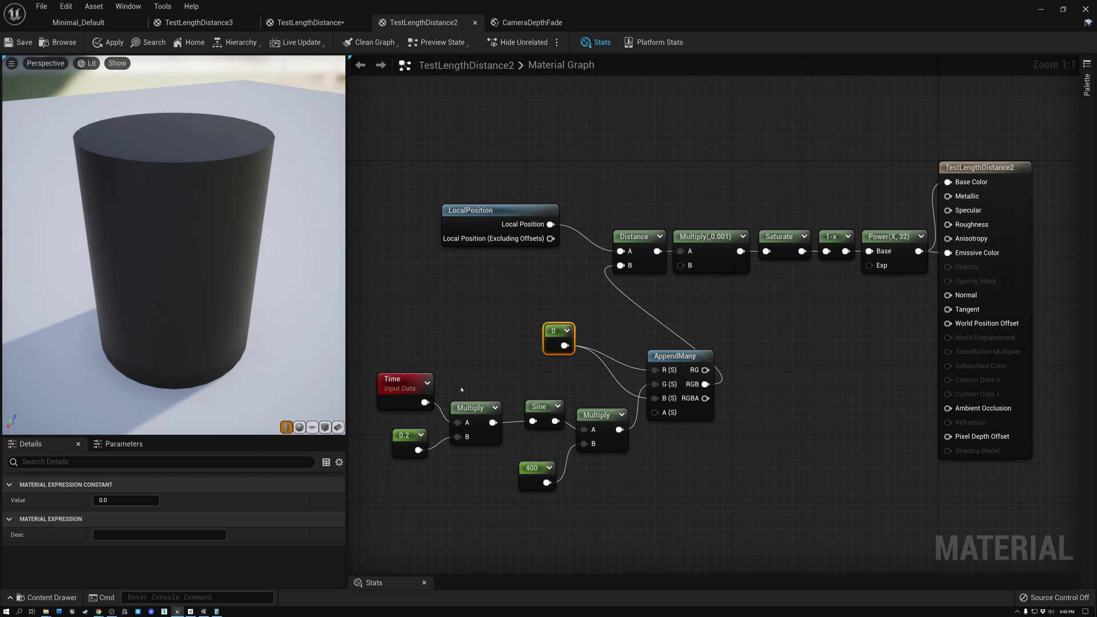
Review the Time, 0.2, Sine and 400 branch, and the Distance, Saturate, 1-x and Power(X, 32) chain
left_click(401, 384)
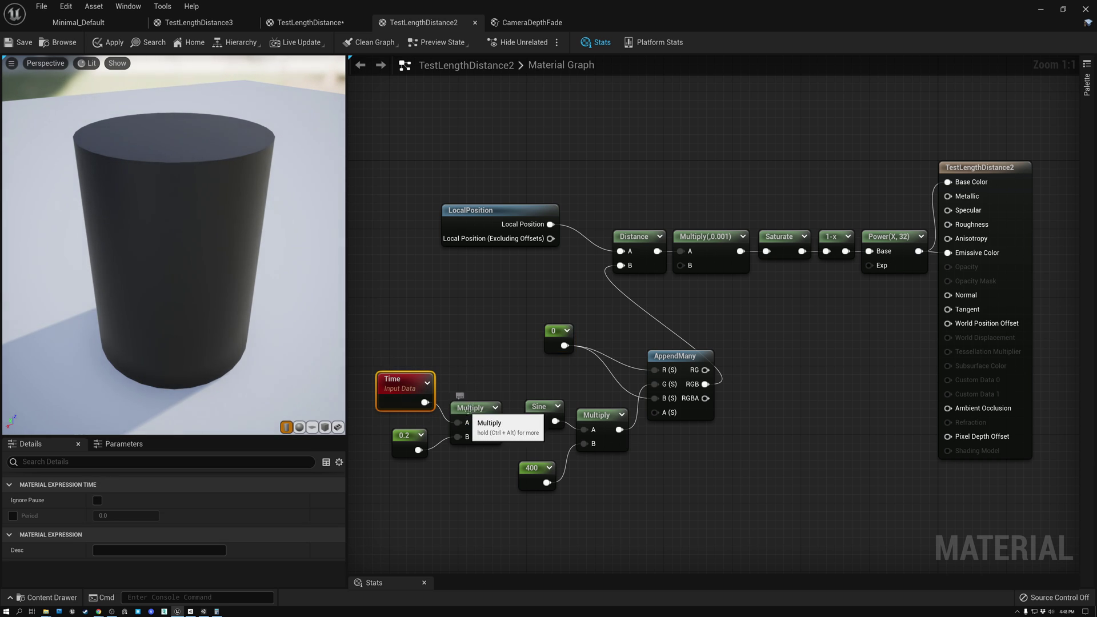
left_click(403, 435)
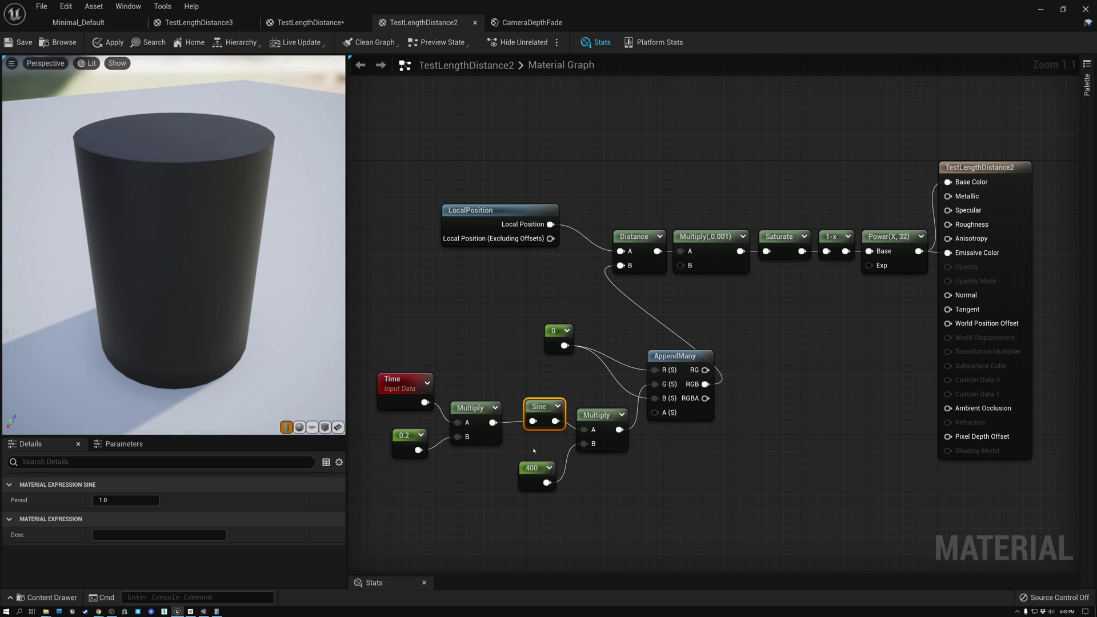
left_click_drag(365, 384, 599, 497)
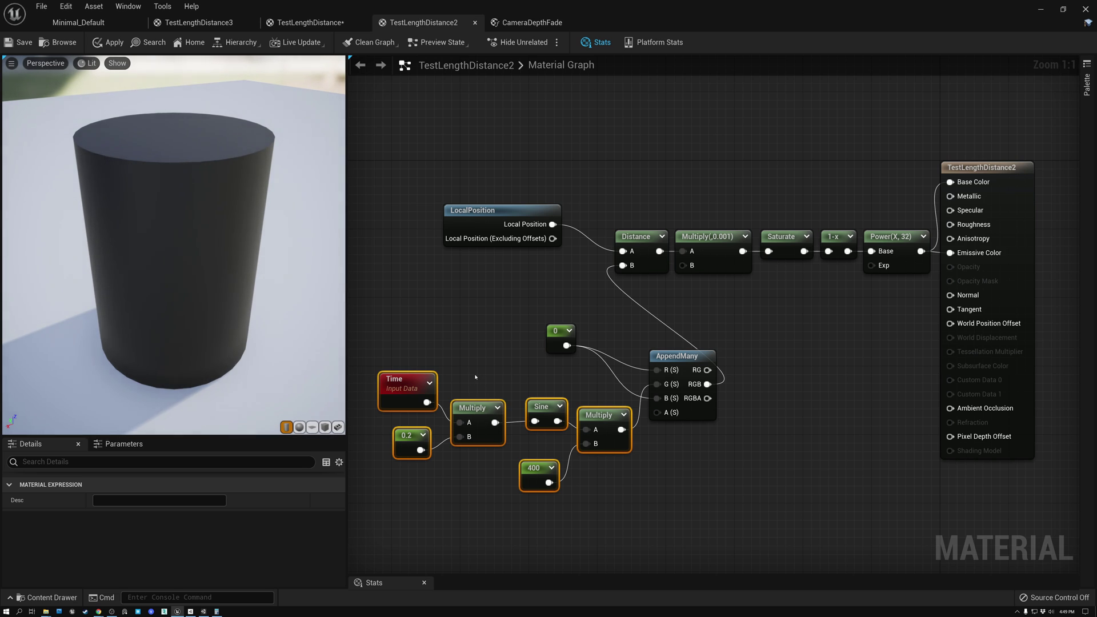
left_click(641, 238)
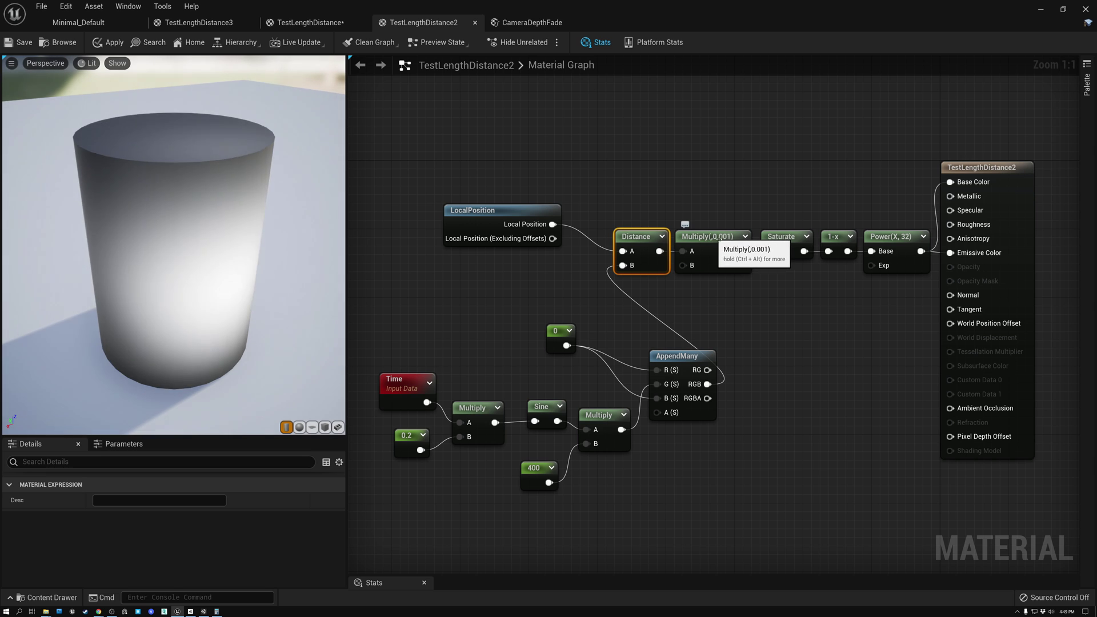
left_click(785, 240)
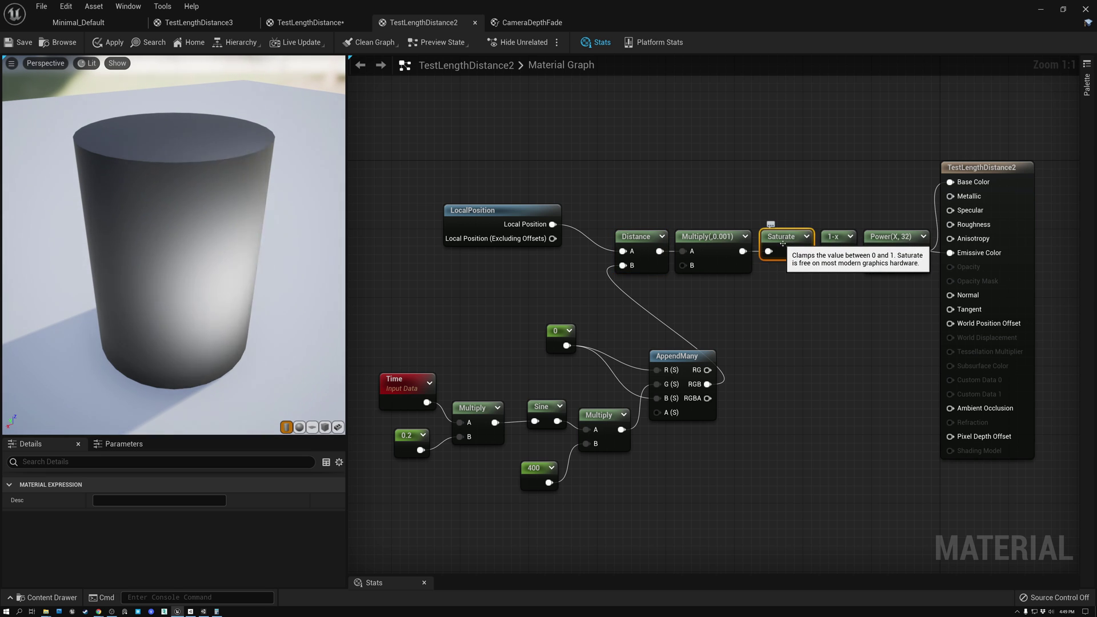
left_click(836, 244)
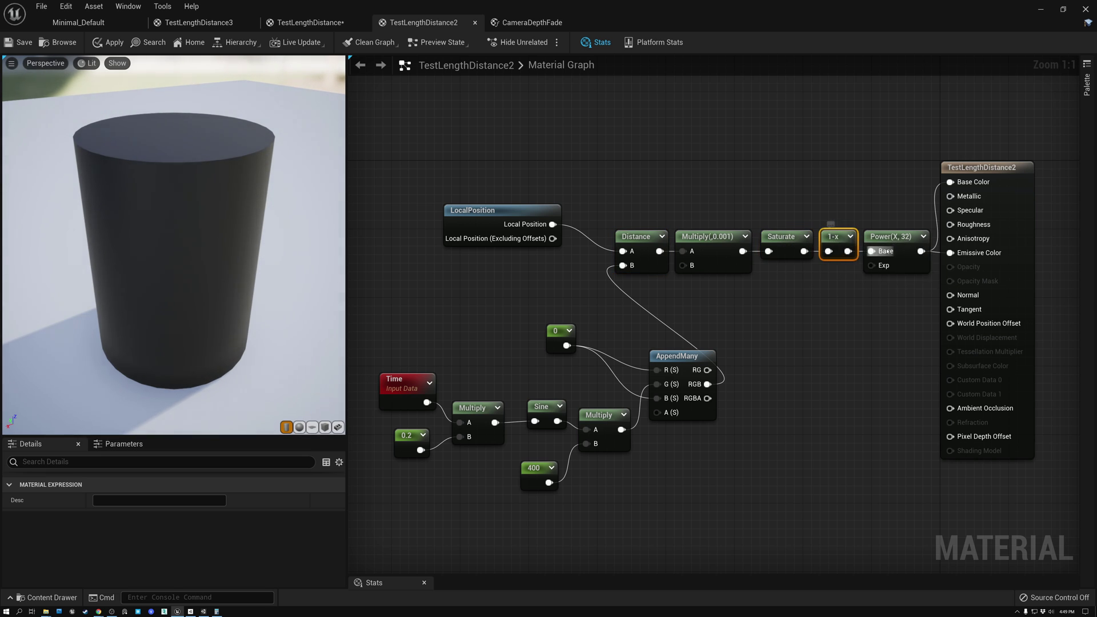
left_click(886, 238)
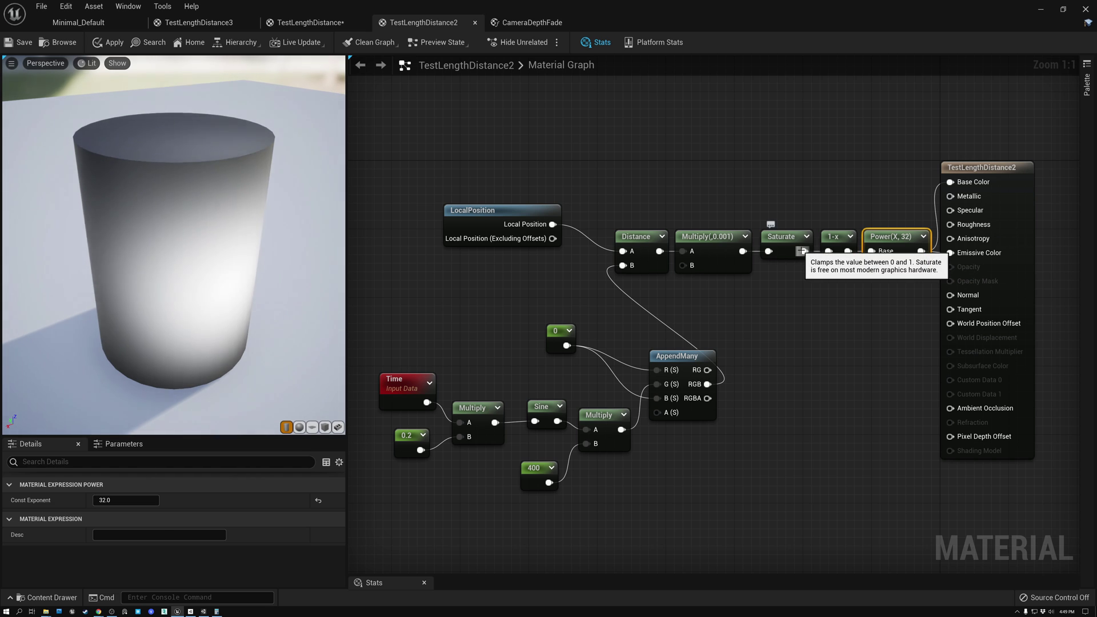
Connect Saturate's output directly to Base Color and Emissive Color, bypassing 1-x and Power
left_click(782, 241)
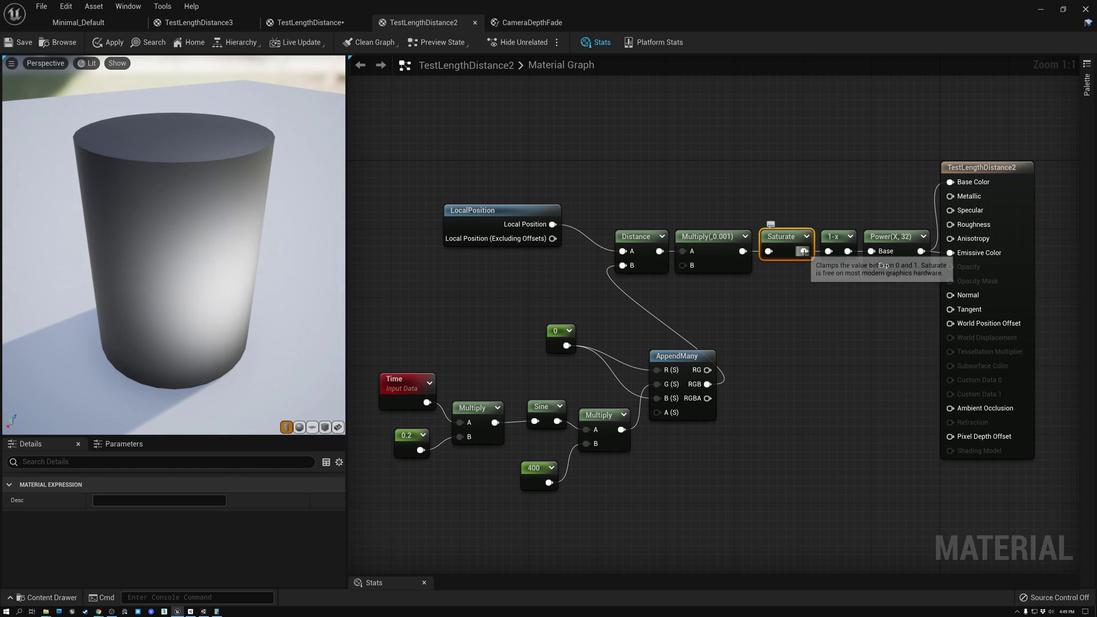
left_click_drag(804, 251, 951, 182)
left_click_drag(806, 253, 951, 253)
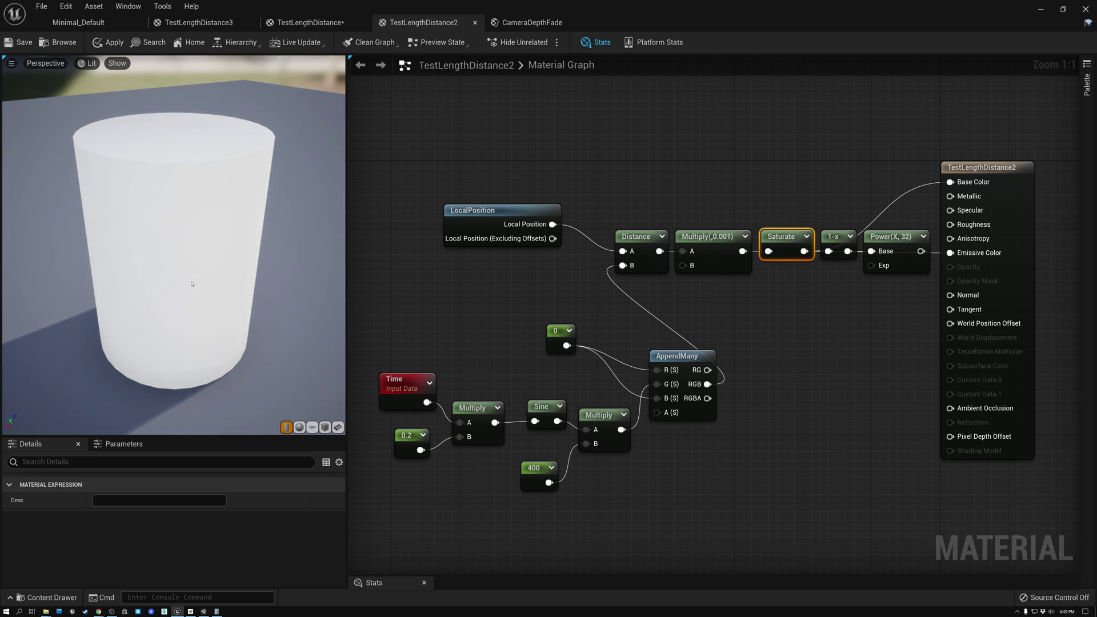
Examine the Time-to-AppendMany branch and the Distance, Saturate and 1-x nodes against the un-inverted gradient on the preview cylinder
left_click_drag(375, 320, 729, 474)
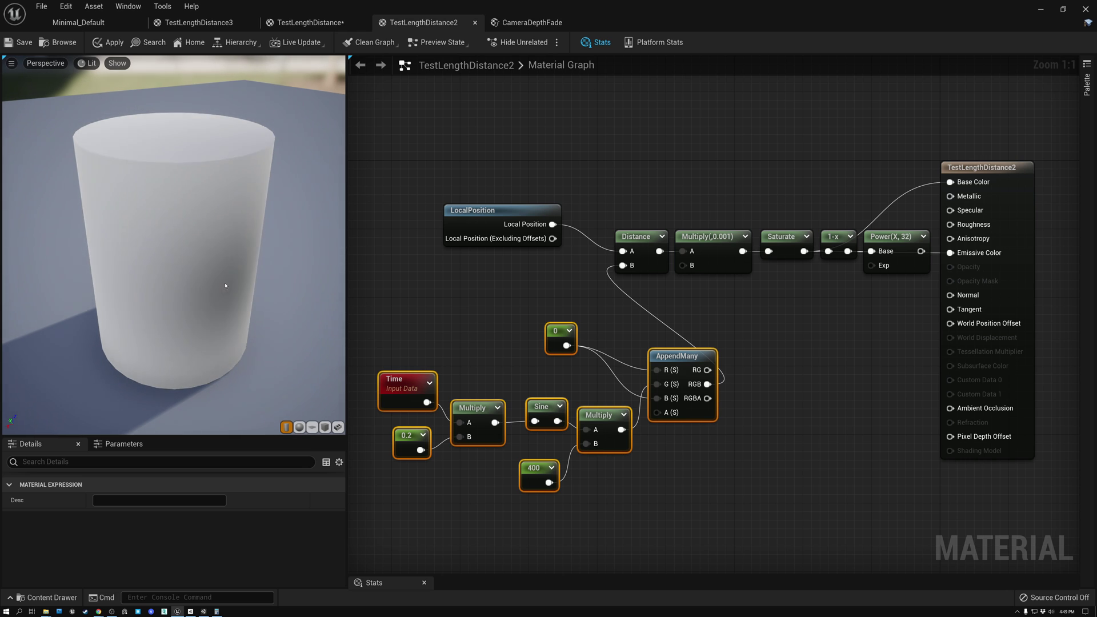
left_click(637, 237)
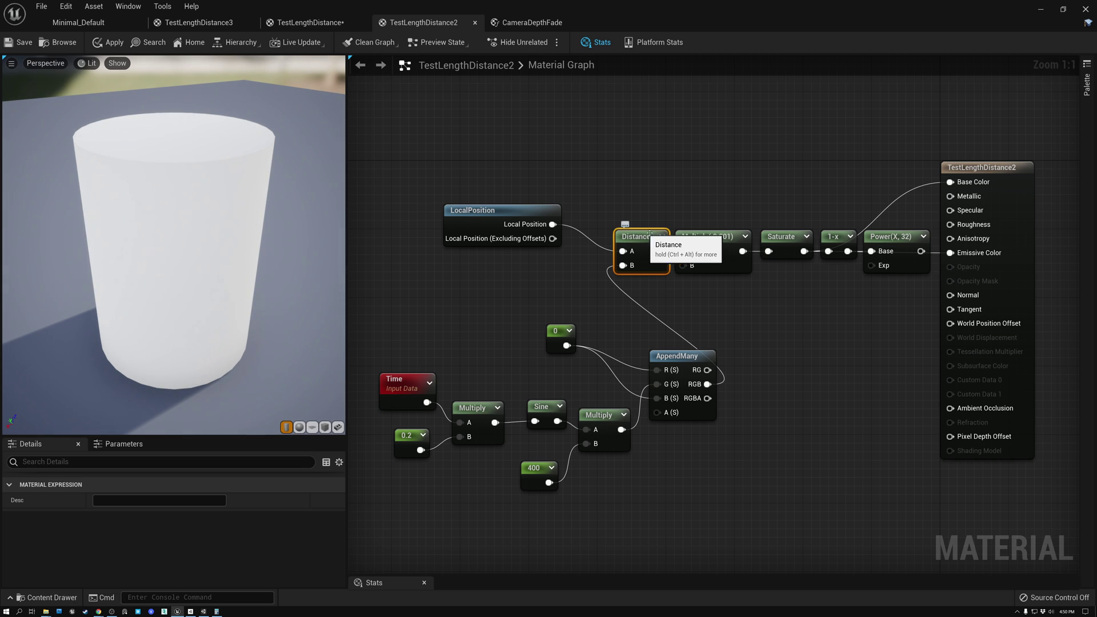
left_click(776, 238)
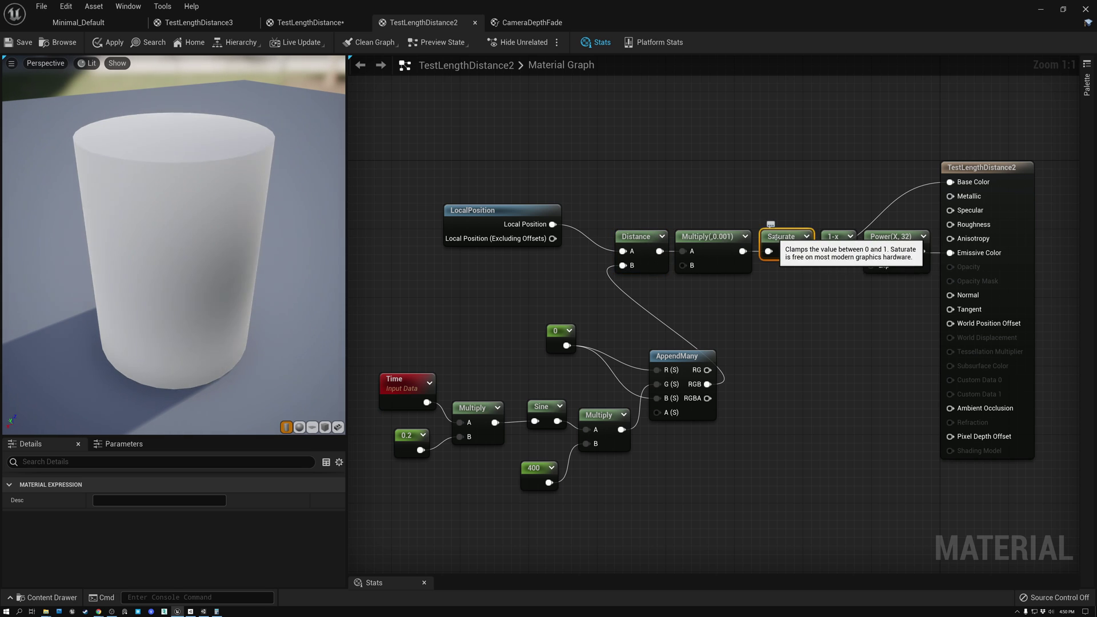
left_click(835, 237)
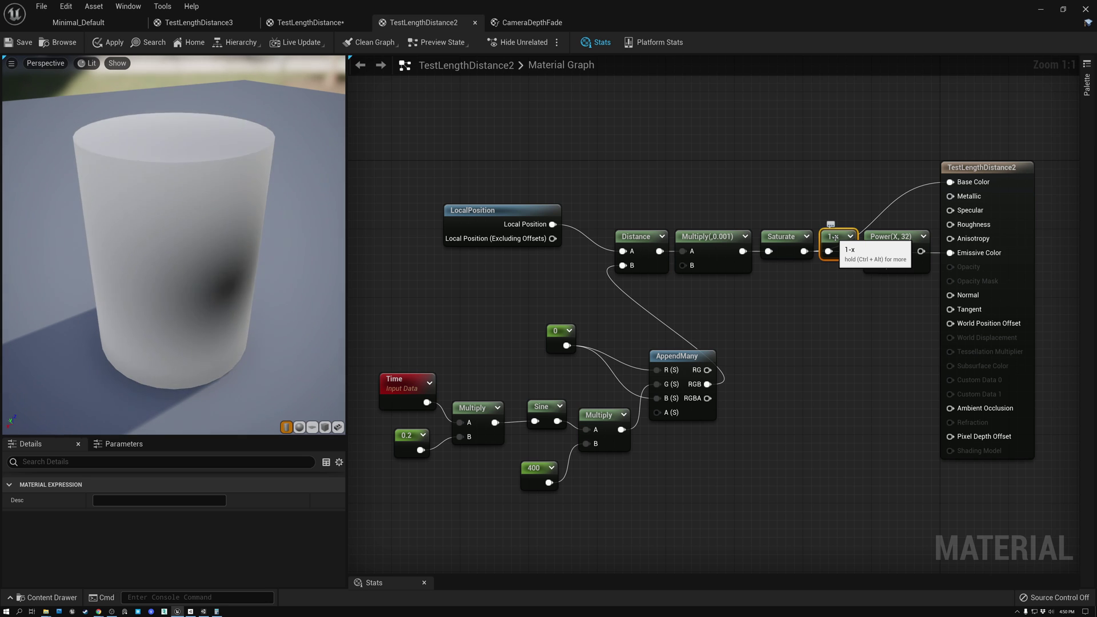
Restore Power(X, 32)'s output connections to Base Color and Emissive Color, and select the Distance node
left_click_drag(950, 182, 950, 253)
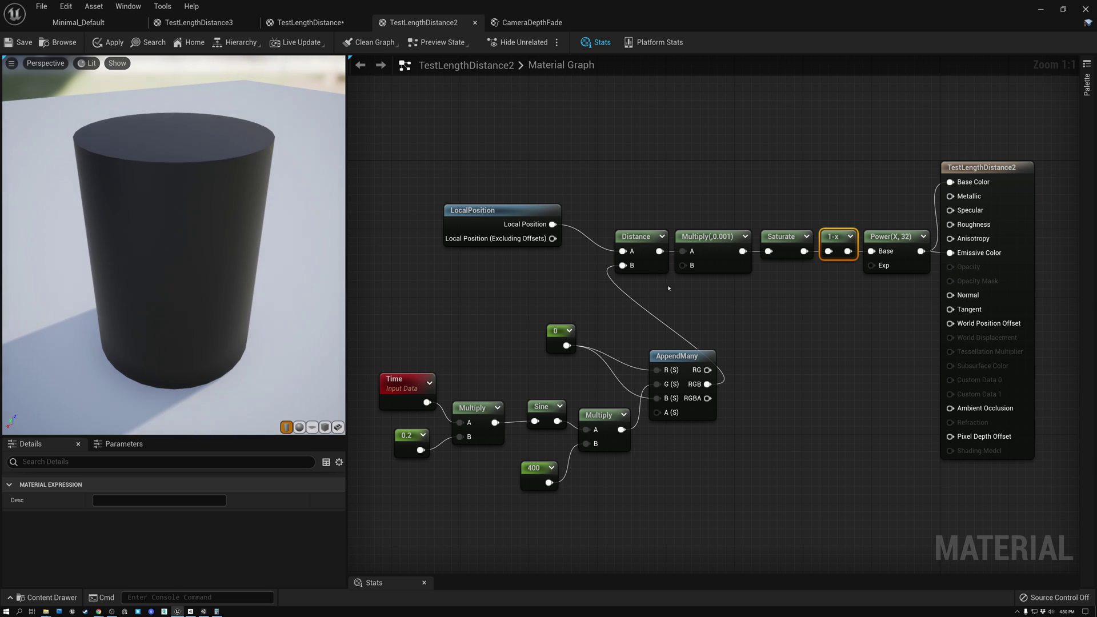
left_click(636, 236)
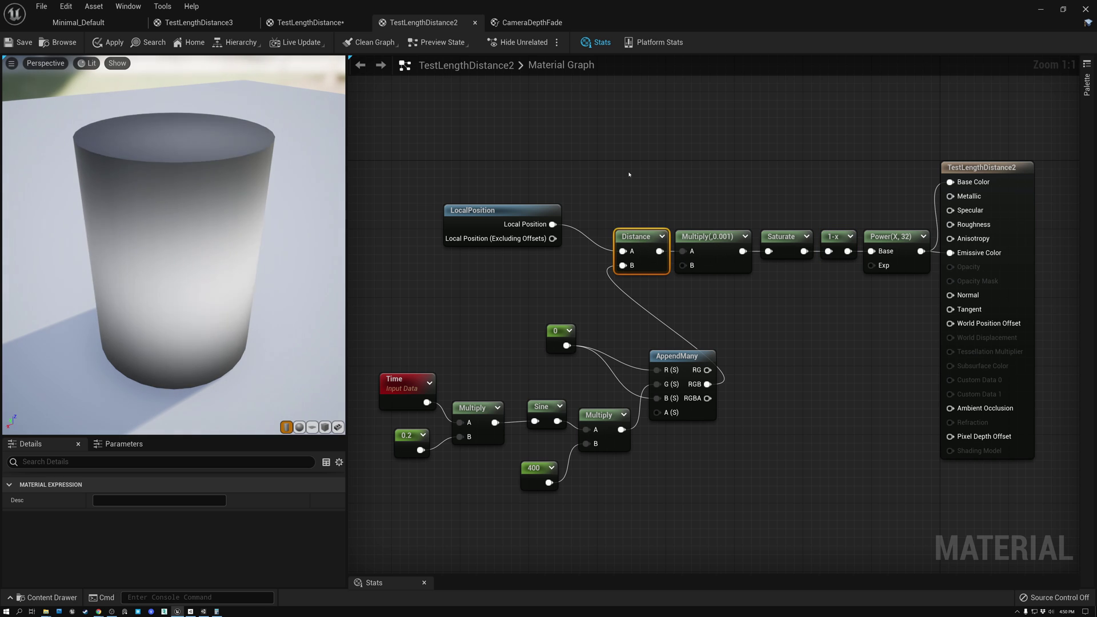